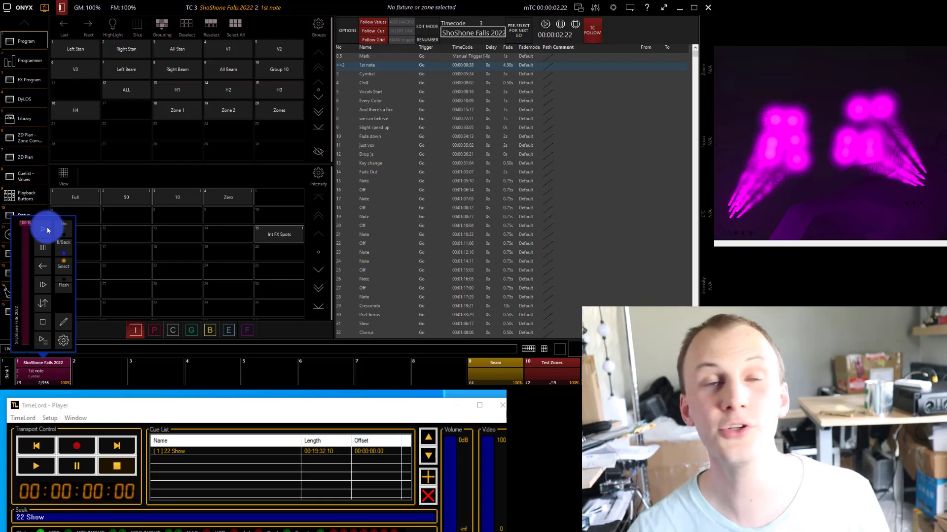
# View the fixture patch, checking the sub-fixtures patched under RGBW fixture 12, and return to the programming view.
pyautogui.click(26, 11)
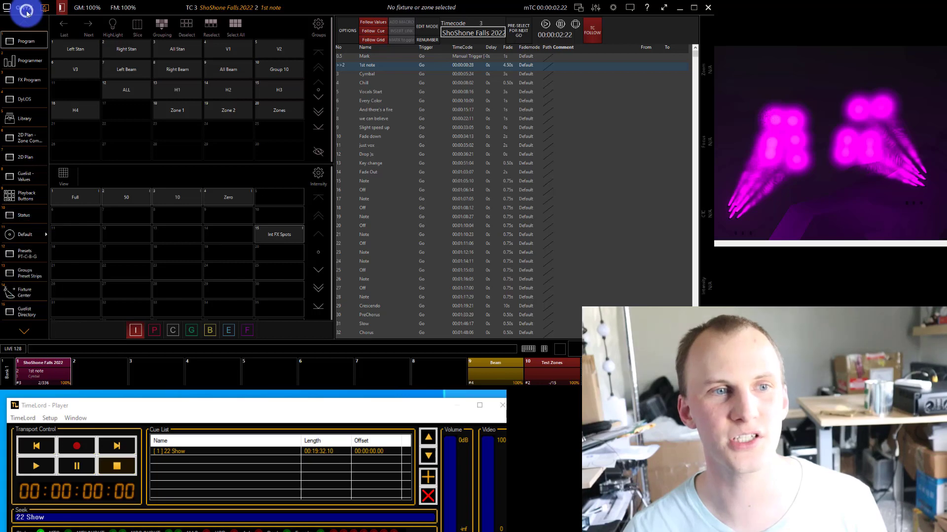
pyautogui.click(116, 44)
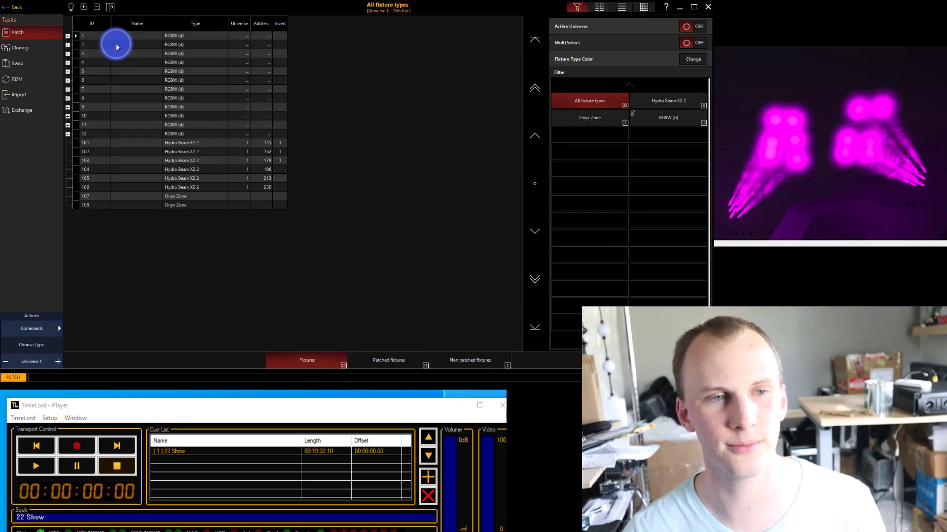
pyautogui.click(197, 46)
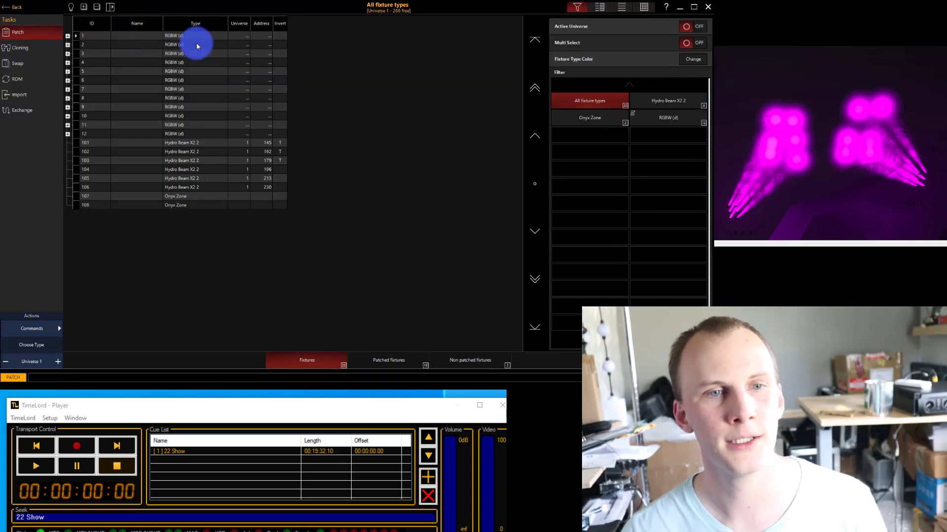
pyautogui.click(68, 135)
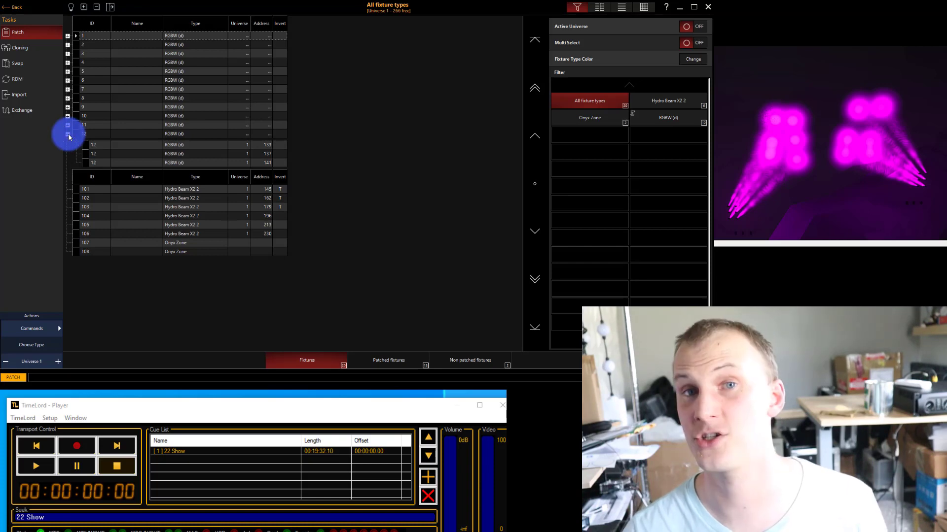
pyautogui.click(68, 134)
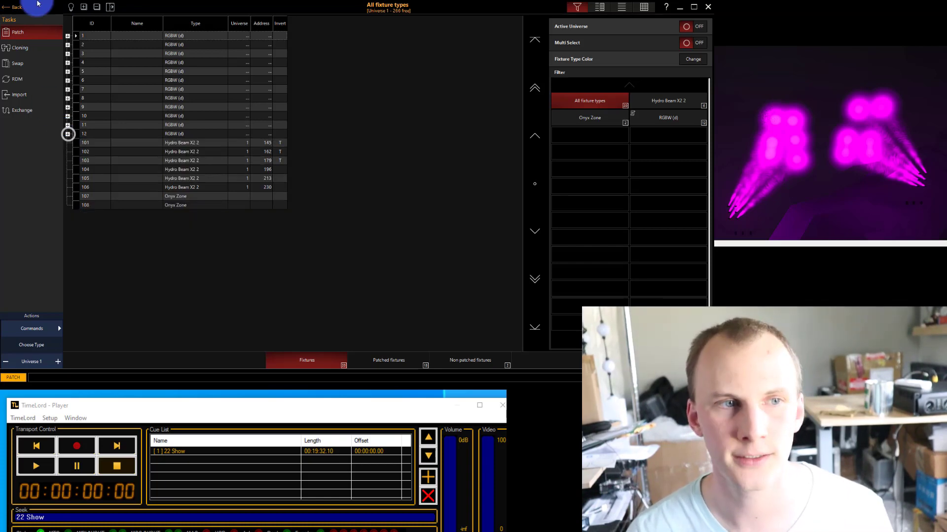
pyautogui.click(26, 7)
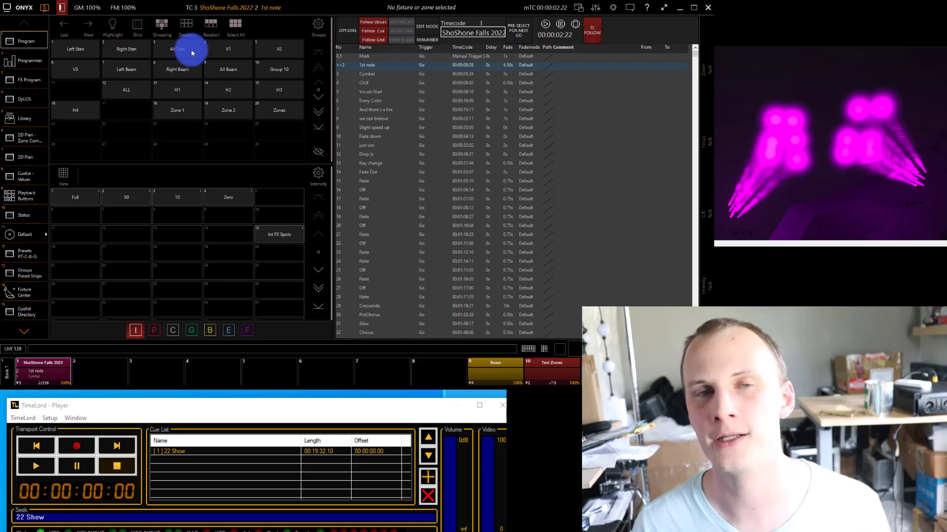
# Select the All Beam group and toggle Highlight to identify its fixtures in the visualizer, leaving Highlight off.
pyautogui.click(222, 71)
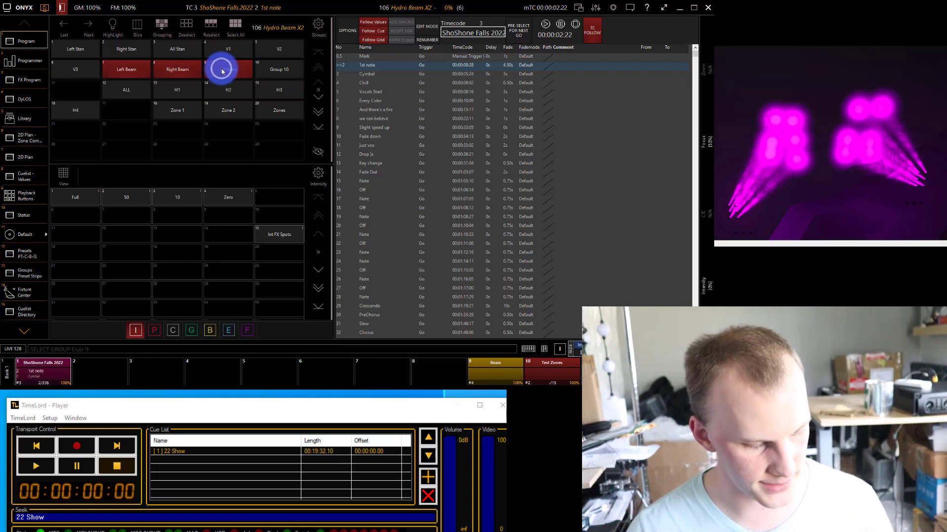
pyautogui.click(119, 23)
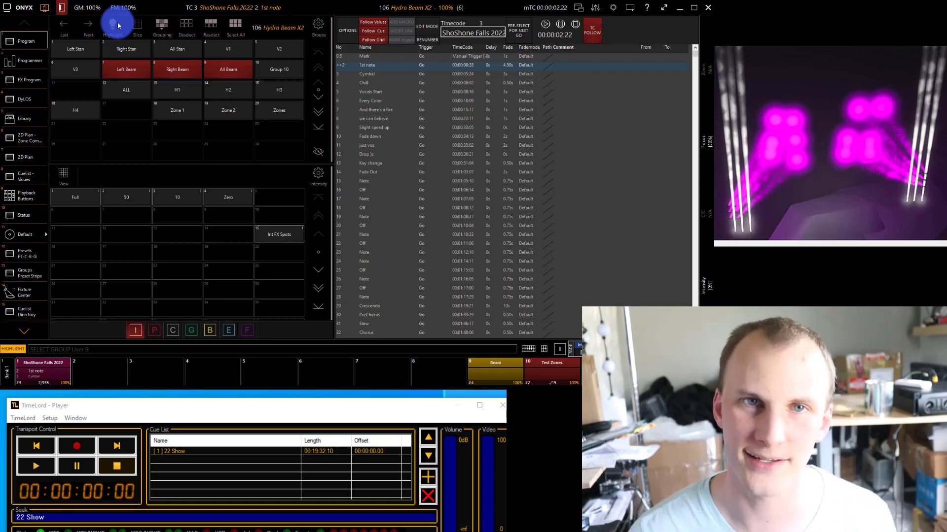
pyautogui.click(118, 25)
pyautogui.click(119, 26)
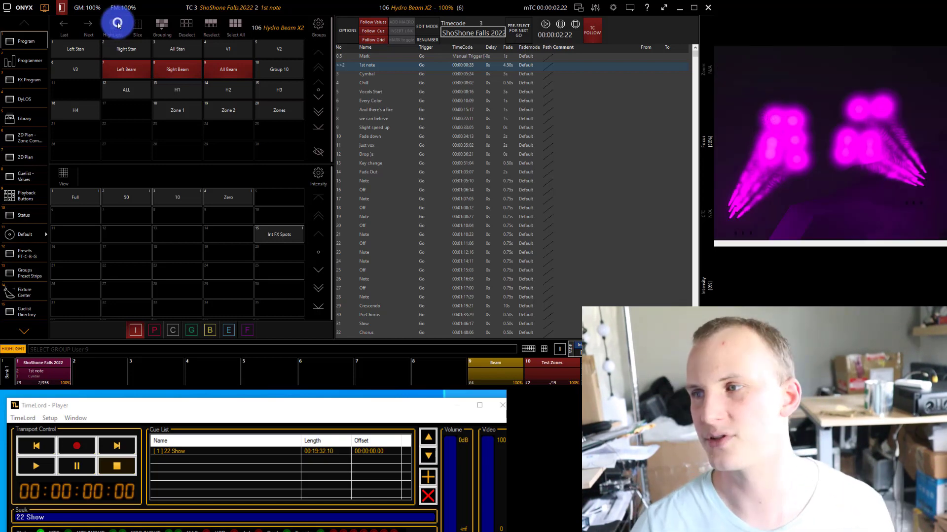
pyautogui.click(119, 25)
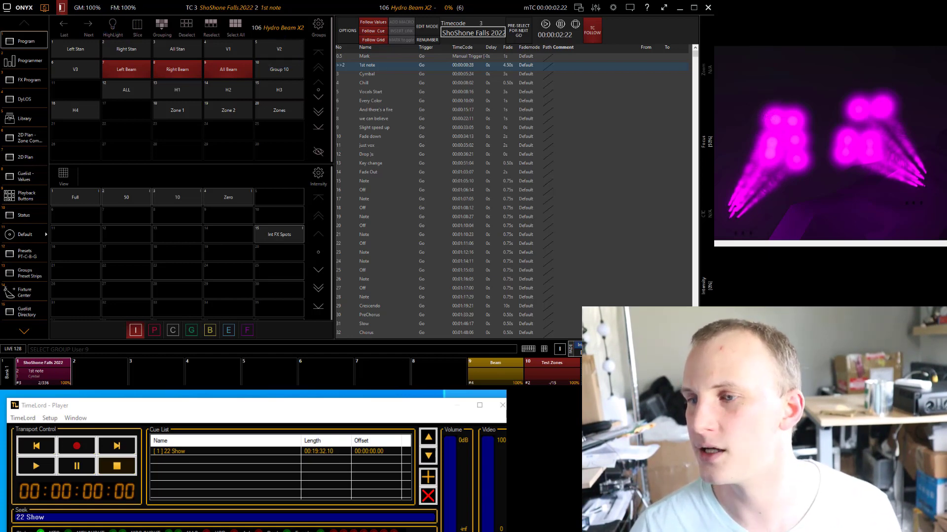
# Open the cuelist directory and look at its CSV import file picker, closing it without importing a file.
pyautogui.moveTo(87, 410); pyautogui.dragTo(79, 403)
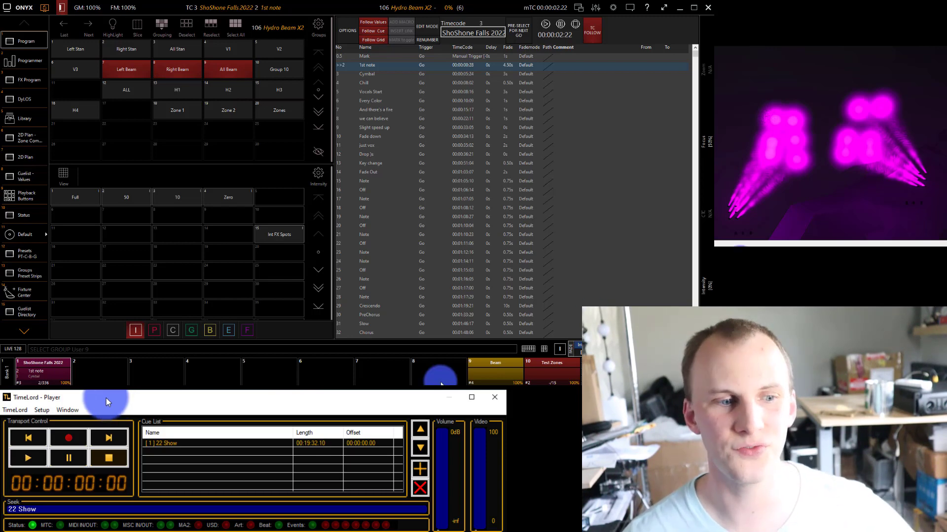
pyautogui.click(29, 313)
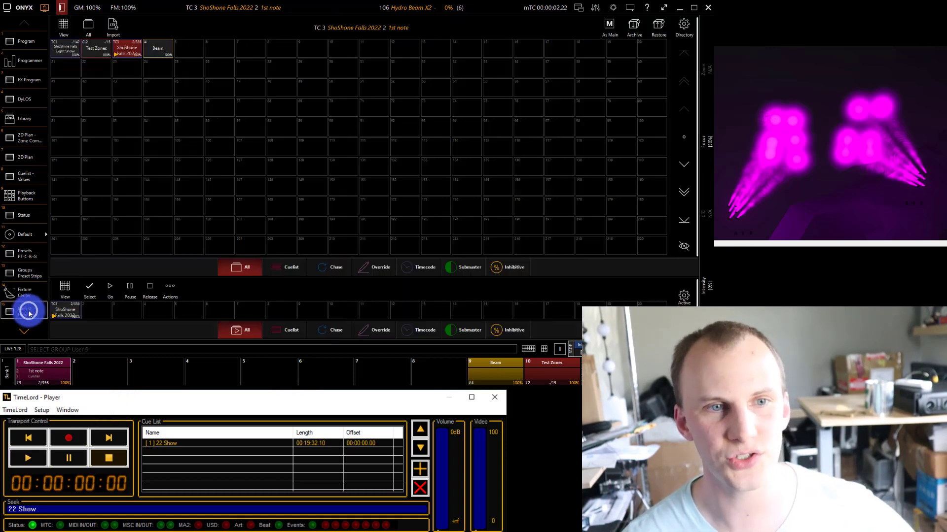
pyautogui.click(113, 26)
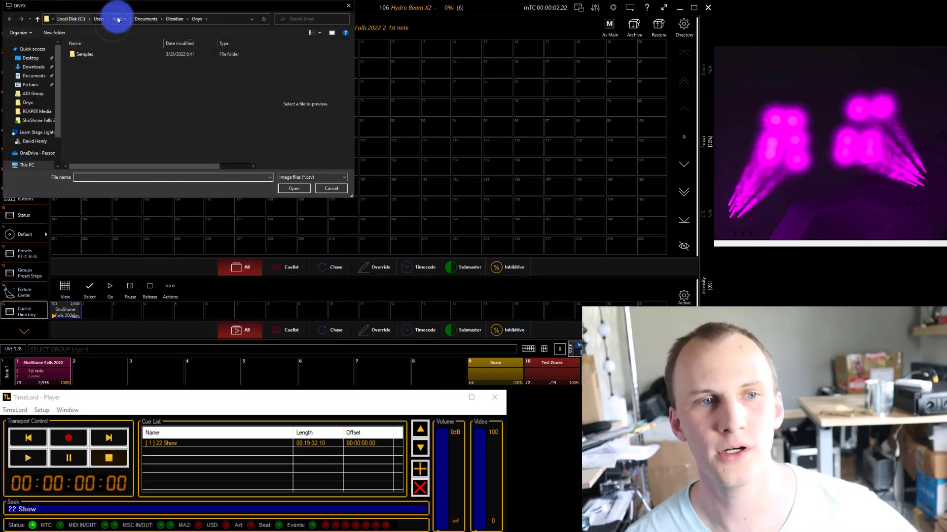
pyautogui.click(346, 6)
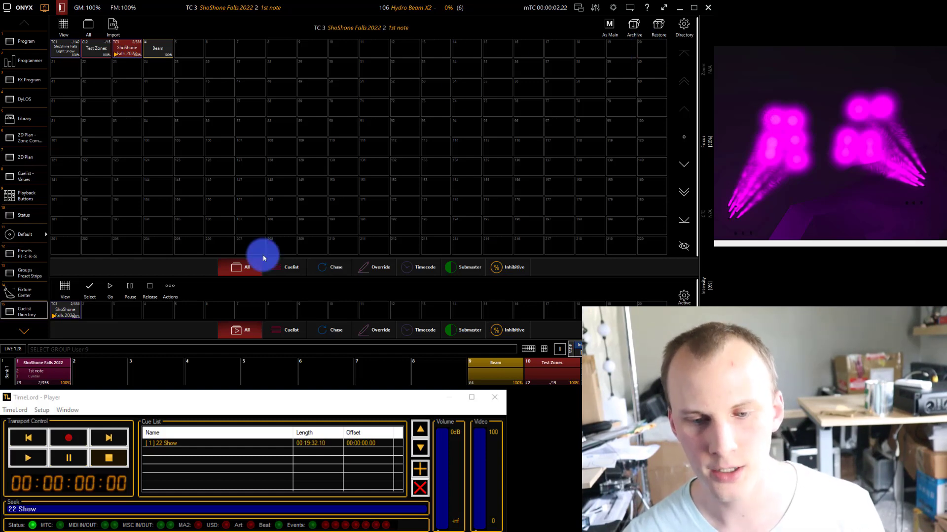
# Switch to the REAPER project, examine the song markers from the start of the timeline, and put its window away.
pyautogui.click(394, 396)
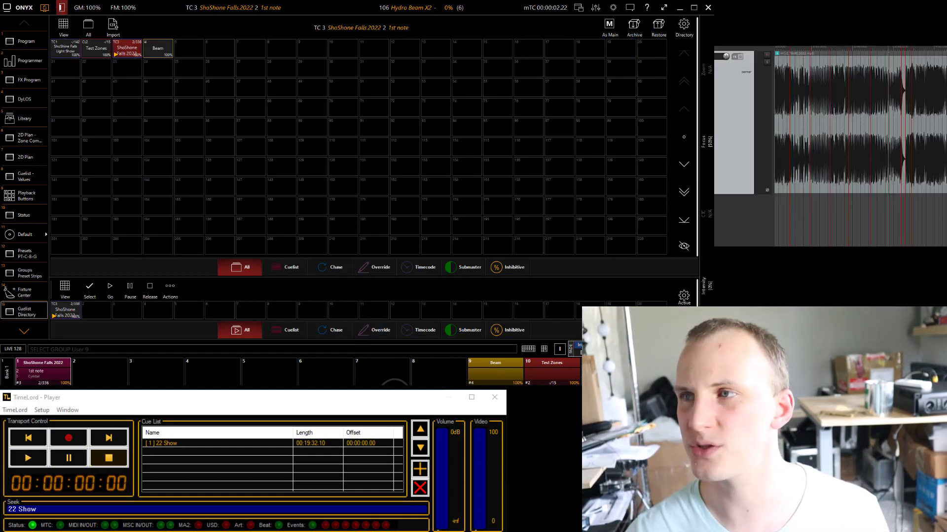
pyautogui.moveTo(936, 4); pyautogui.dragTo(204, 10)
pyautogui.click(358, 7)
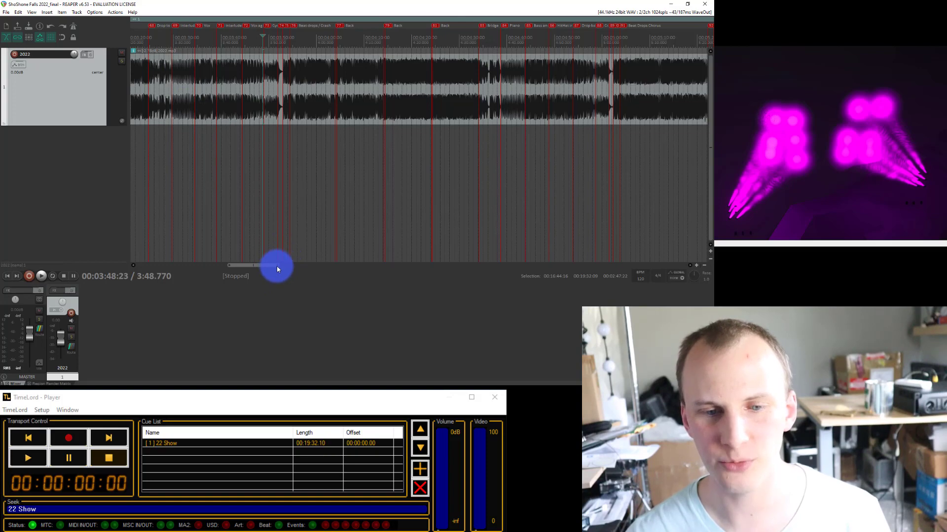
pyautogui.moveTo(280, 265); pyautogui.dragTo(162, 248)
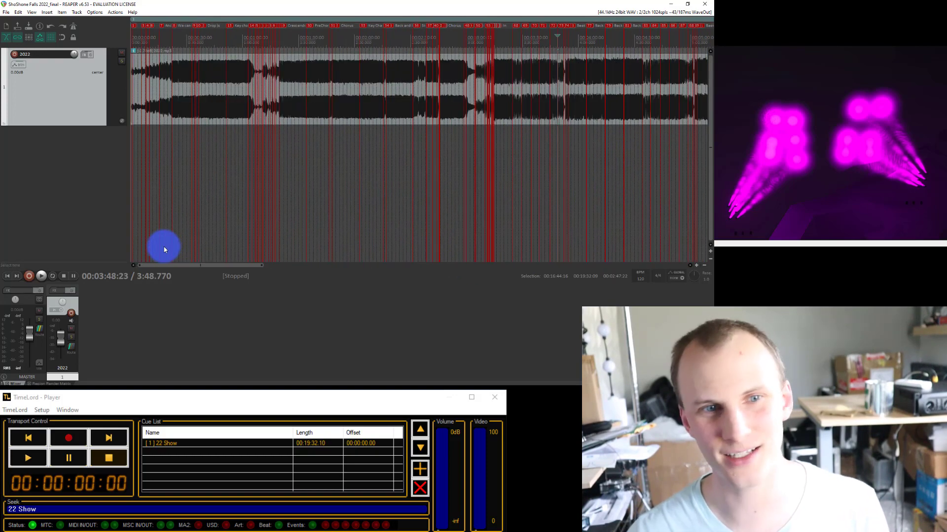
pyautogui.rightClick(183, 20)
pyautogui.click(163, 17)
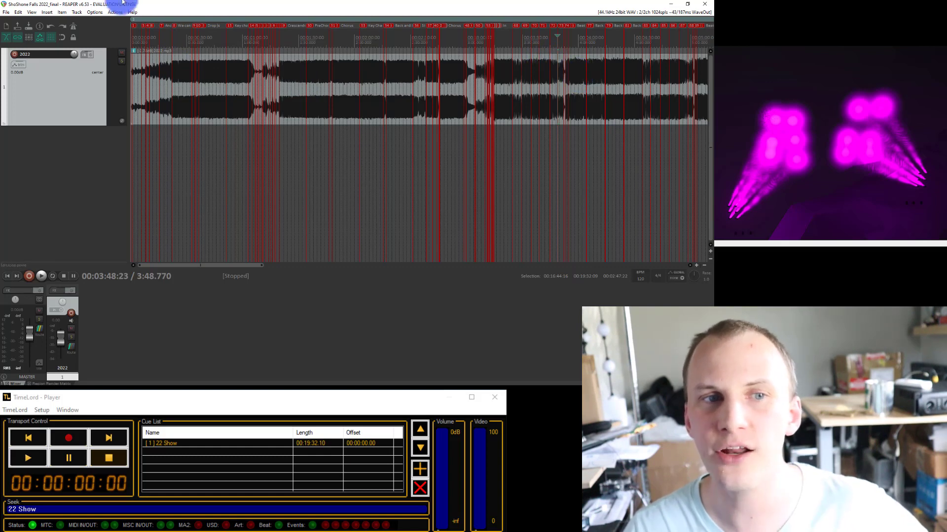
pyautogui.click(706, 6)
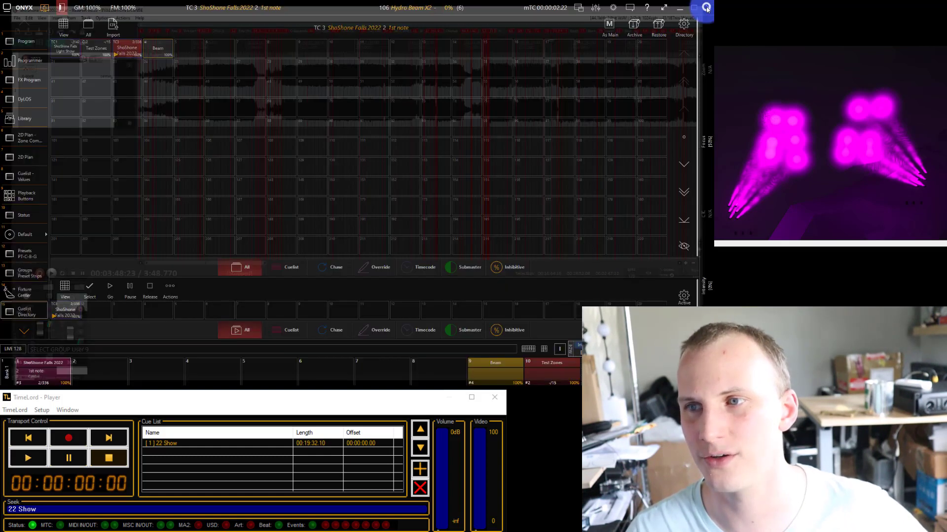
# Open the cuelist values view for ShoShone Falls 2022 and look through its cues, returning to the first one.
pyautogui.click(126, 50)
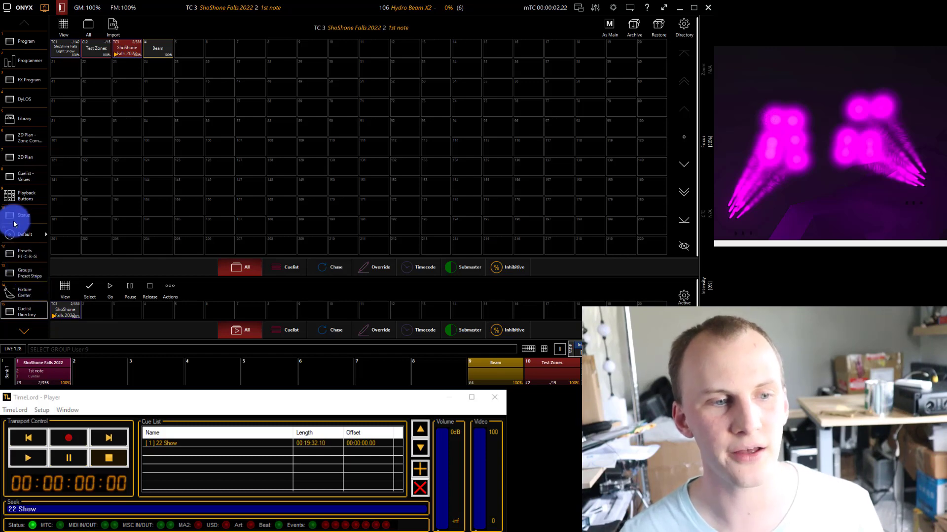
pyautogui.click(17, 180)
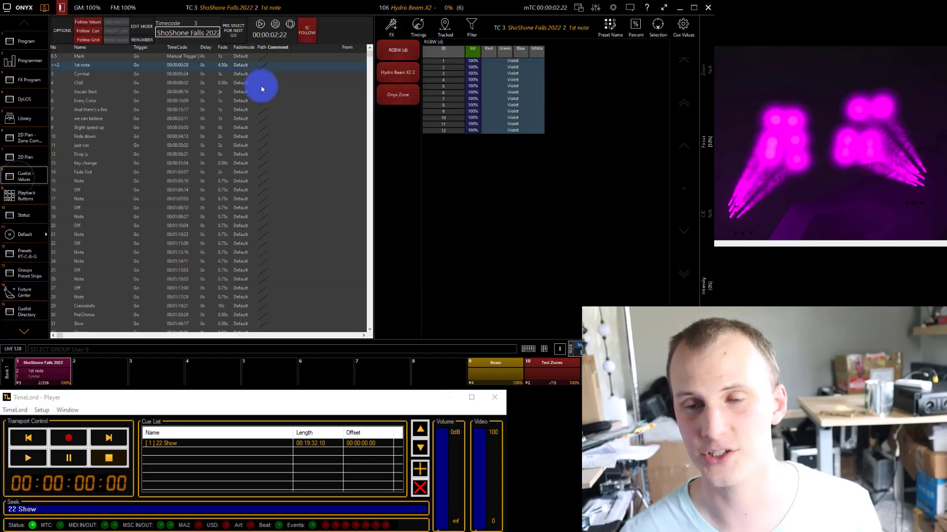
pyautogui.press('End')
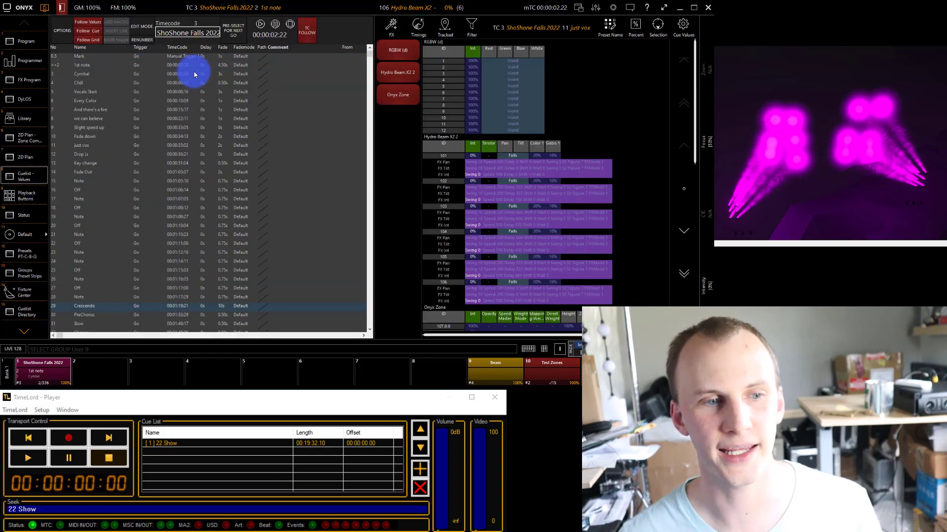
pyautogui.scroll(-12, 194, 75)
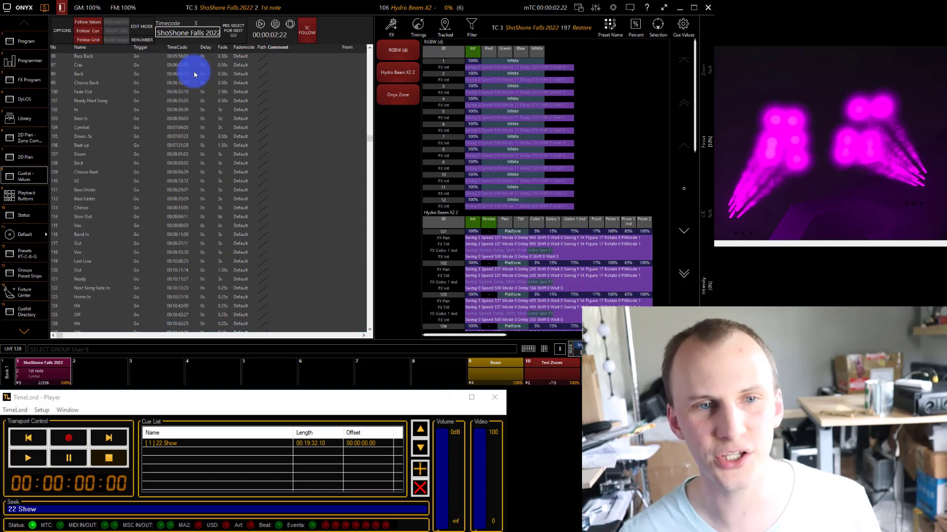
pyautogui.press('Home')
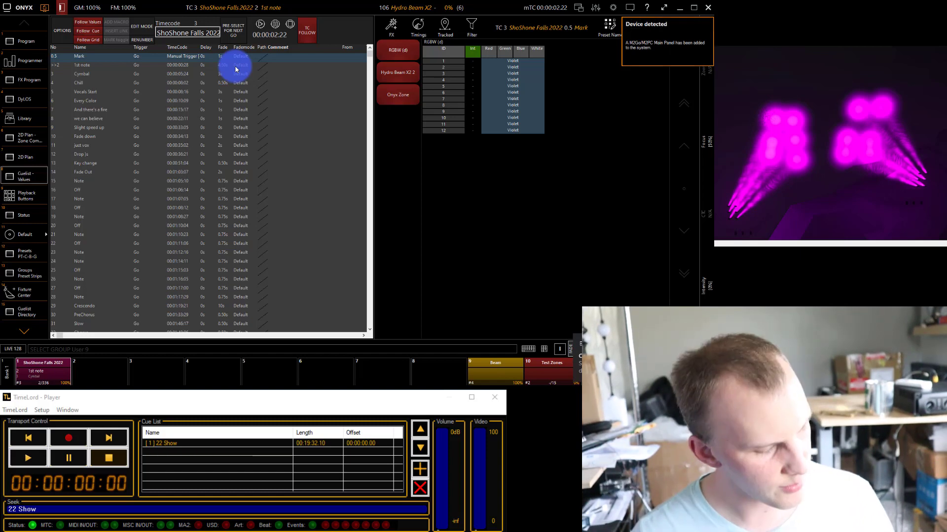
# Set the selected beam fixtures to full intensity and apply the Fingers pan/tilt preset to them.
pyautogui.press('h')
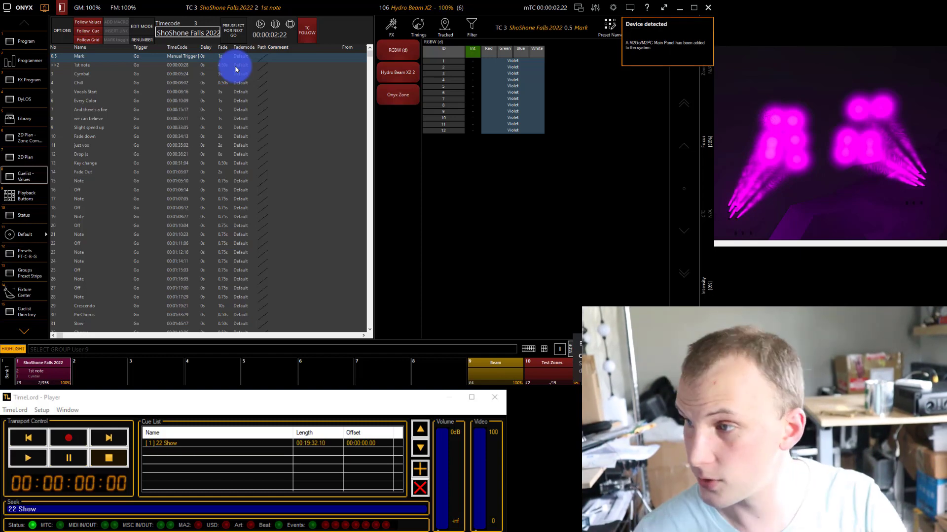
pyautogui.press('h')
pyautogui.press('f')
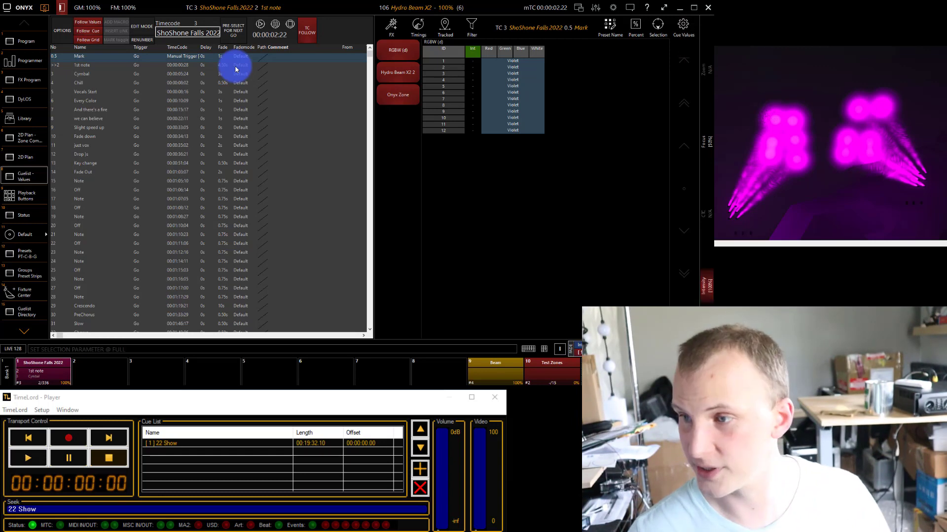
pyautogui.press('F1')
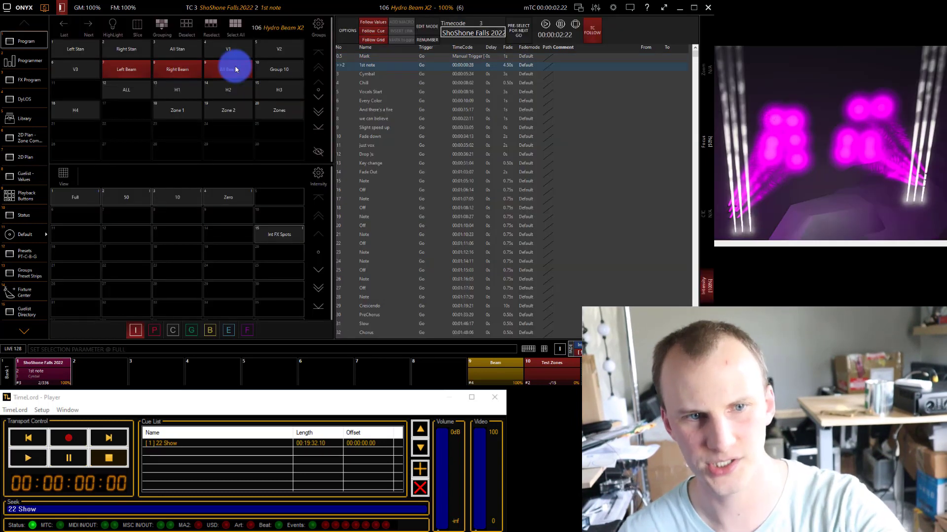
pyautogui.click(155, 328)
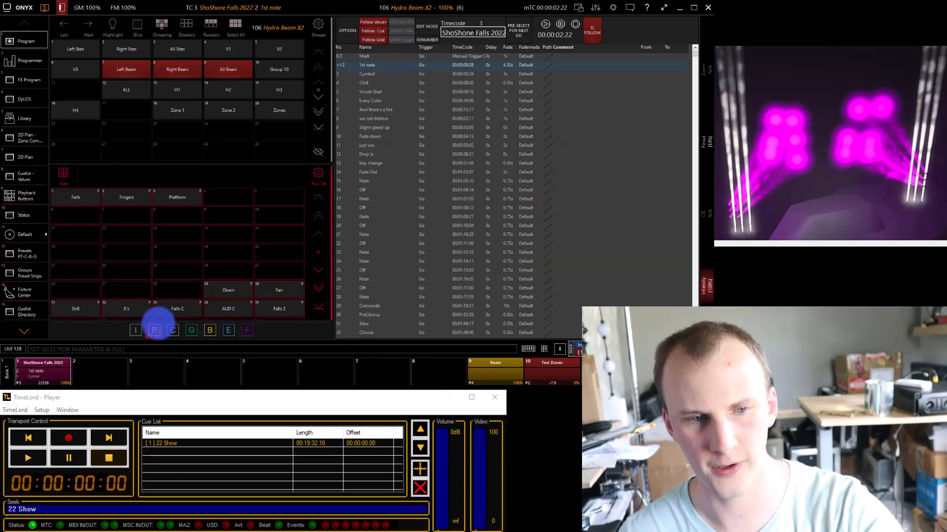
pyautogui.press('2')
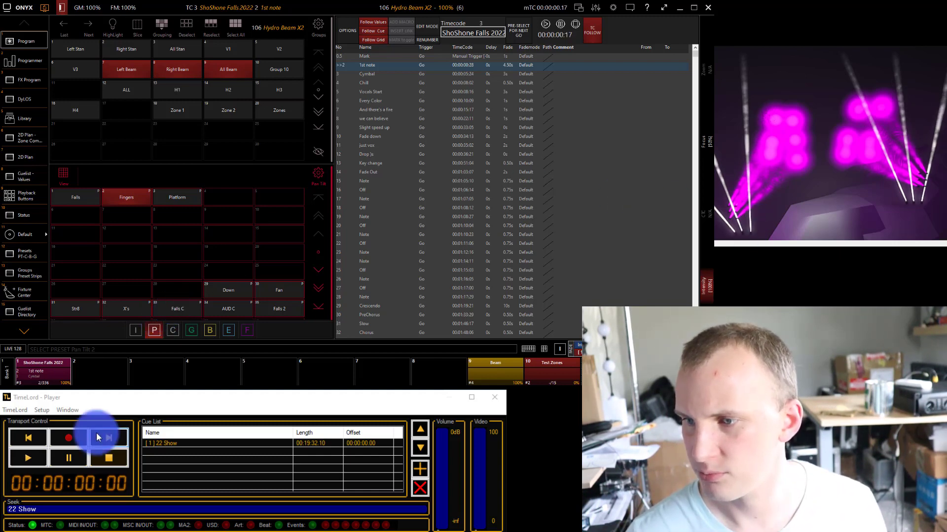
# Run the 22 Show timecode up to the Cymbal cue, pause it, and try to merge the beam values into that cue with Update.
pyautogui.click(28, 458)
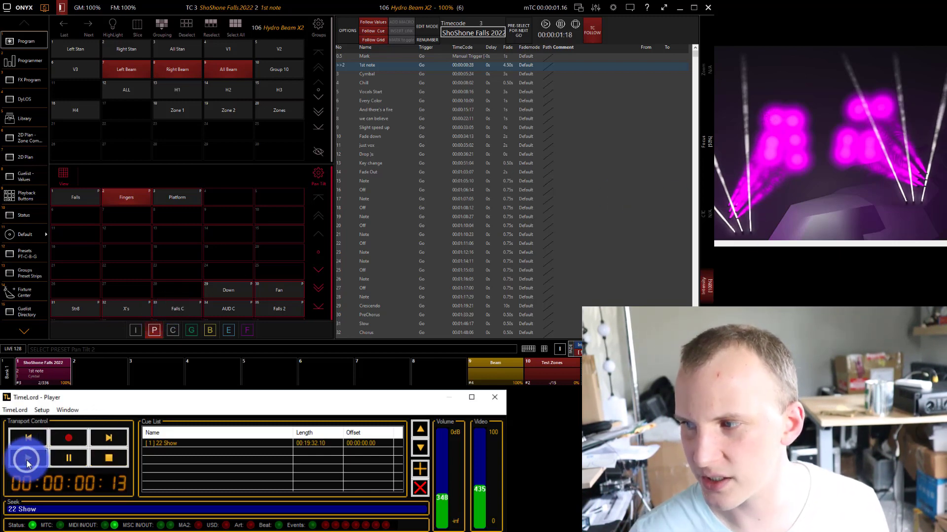
pyautogui.click(61, 457)
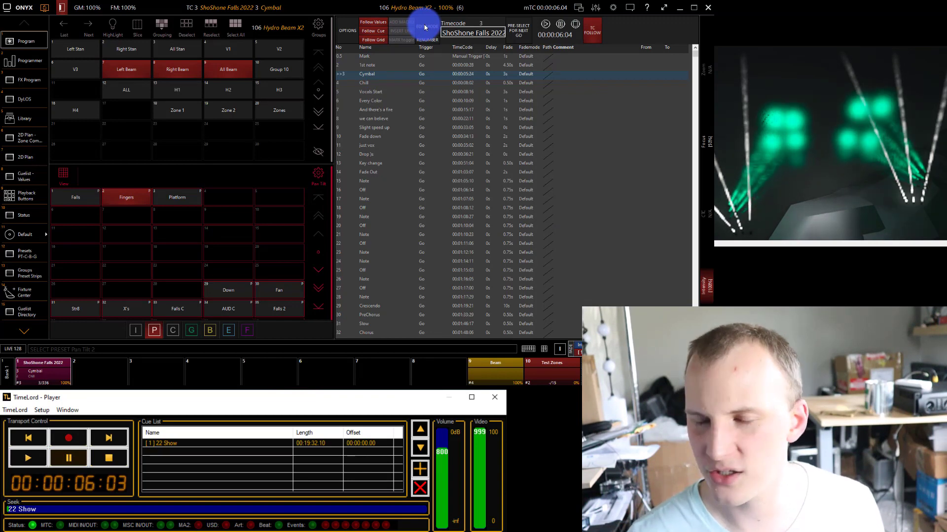
pyautogui.press('u')
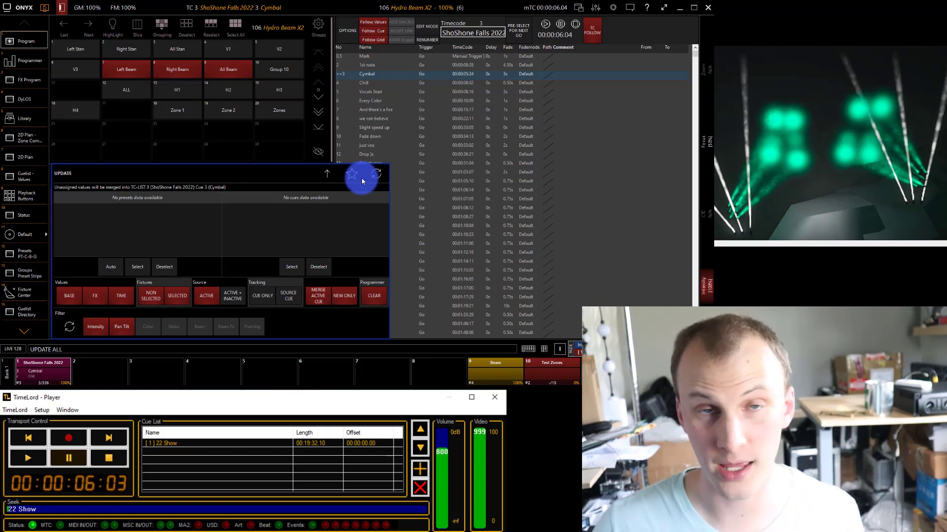
pyautogui.moveTo(344, 182); pyautogui.dragTo(239, 140)
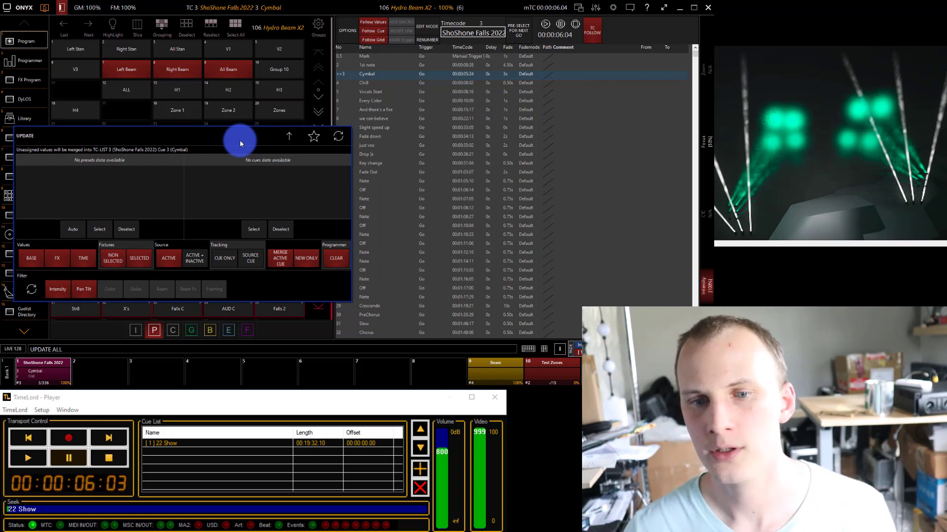
pyautogui.click(215, 261)
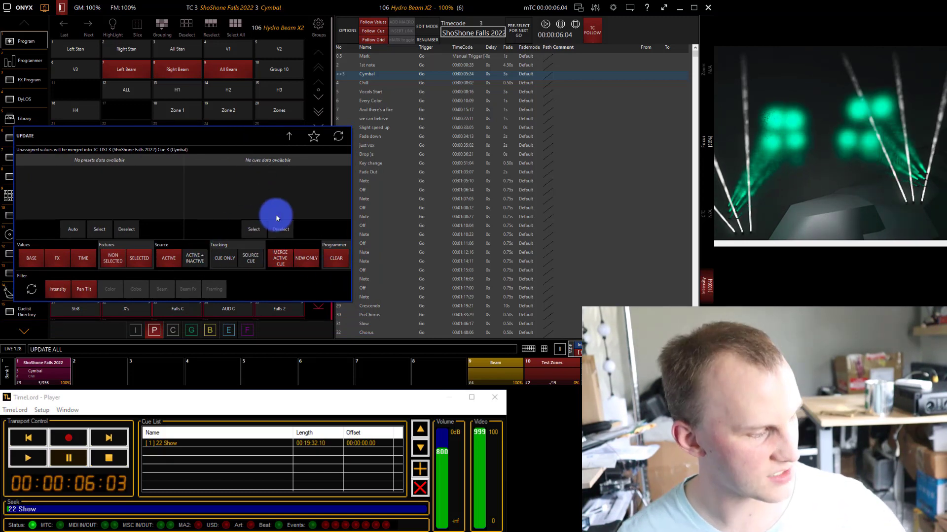
pyautogui.press('Return')
pyautogui.press('Escape')
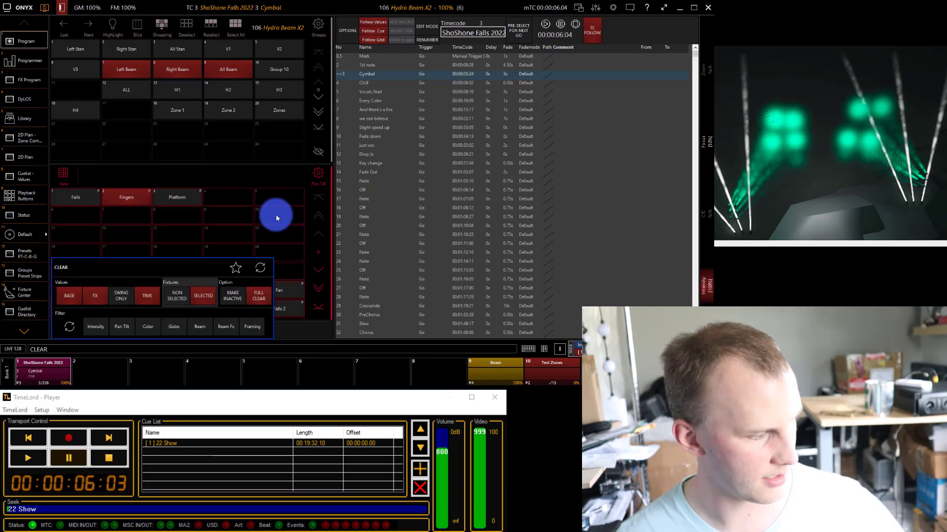
# Step through the ShoShone Falls 2022 cues up to the repeating notes and stop on cue 16, Off.
pyautogui.press('space')
pyautogui.press('space')
pyautogui.press('space')
pyautogui.press('space')
pyautogui.press('space')
pyautogui.press('space')
pyautogui.press('space')
pyautogui.press('space')
pyautogui.press('space')
pyautogui.press('space')
pyautogui.press('space')
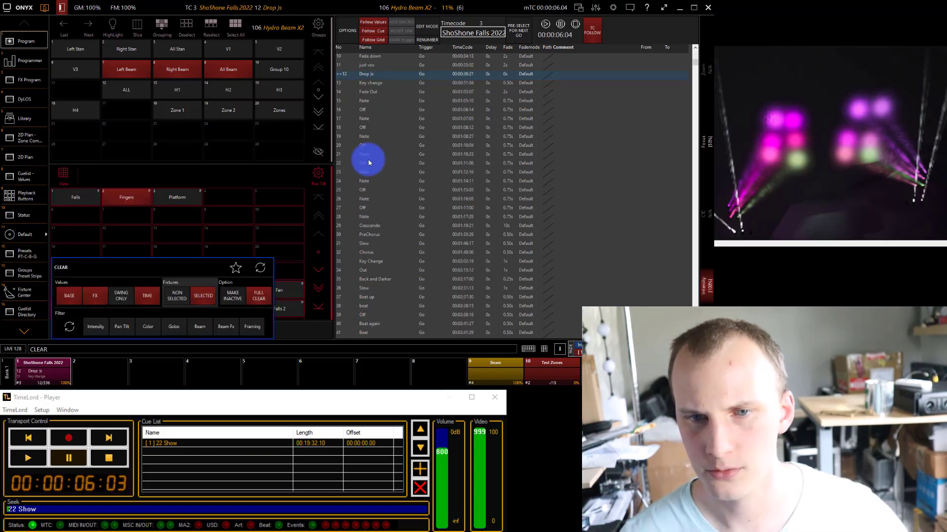
pyautogui.press('space')
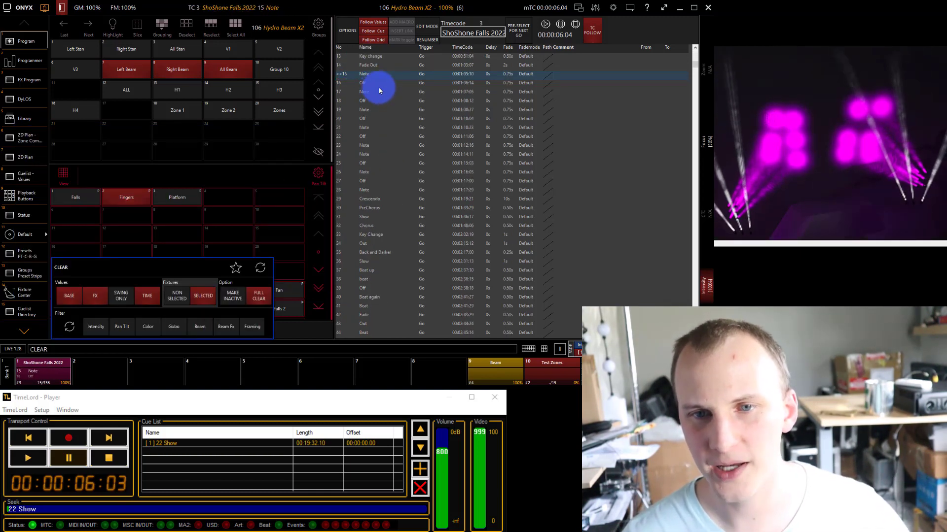
pyautogui.press('space')
pyautogui.press('space')
pyautogui.press('space')
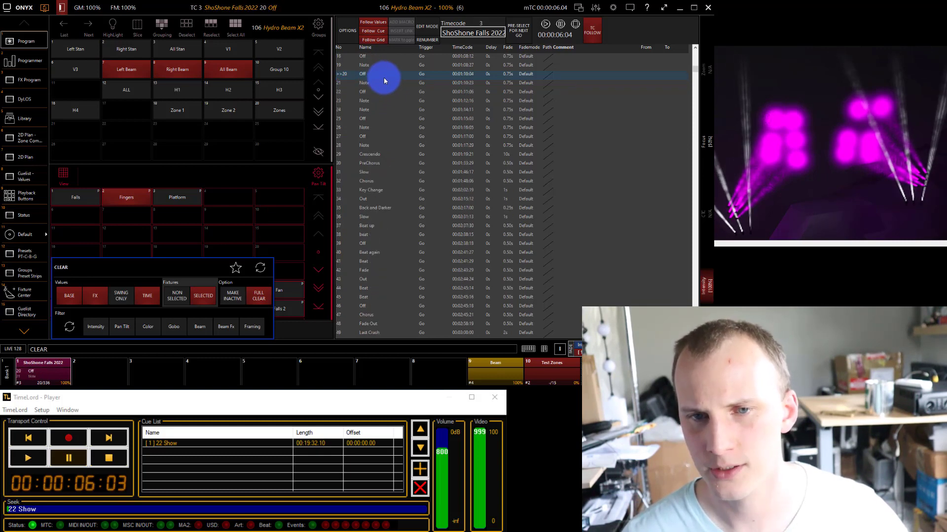
pyautogui.press('space')
pyautogui.press('Left')
pyautogui.press('Left')
pyautogui.press('Left')
pyautogui.press('Left')
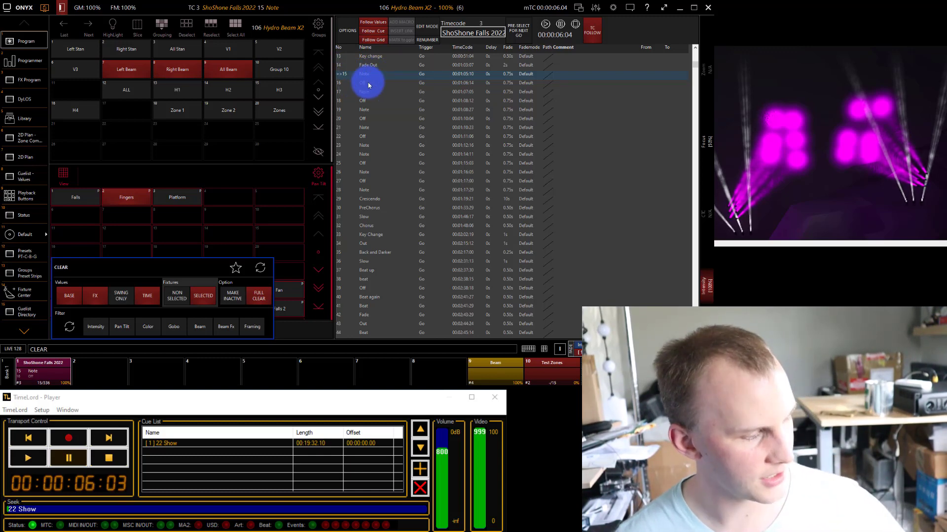
pyautogui.press('space')
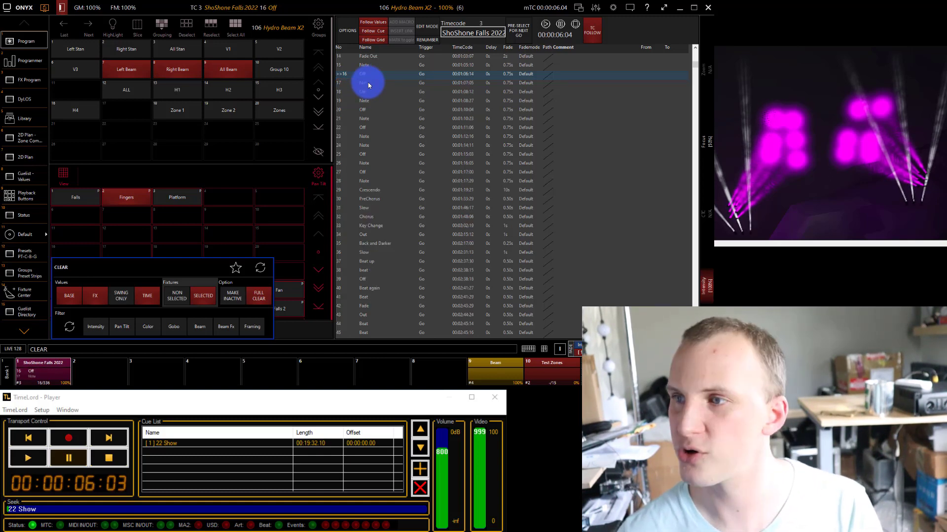
# Add the All Stan group to the selected beam fixtures and set the whole selection to 0 intensity.
pyautogui.click(184, 53)
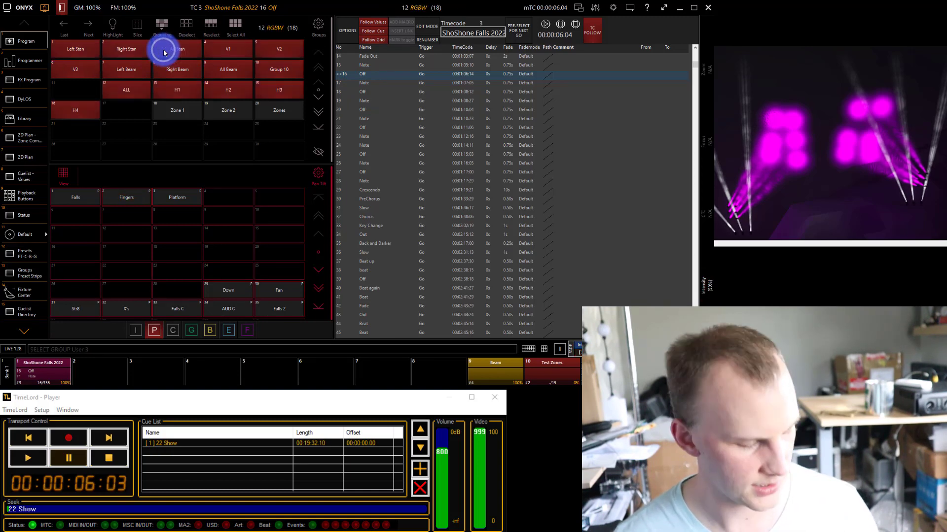
pyautogui.write('@0')
pyautogui.press('Return')
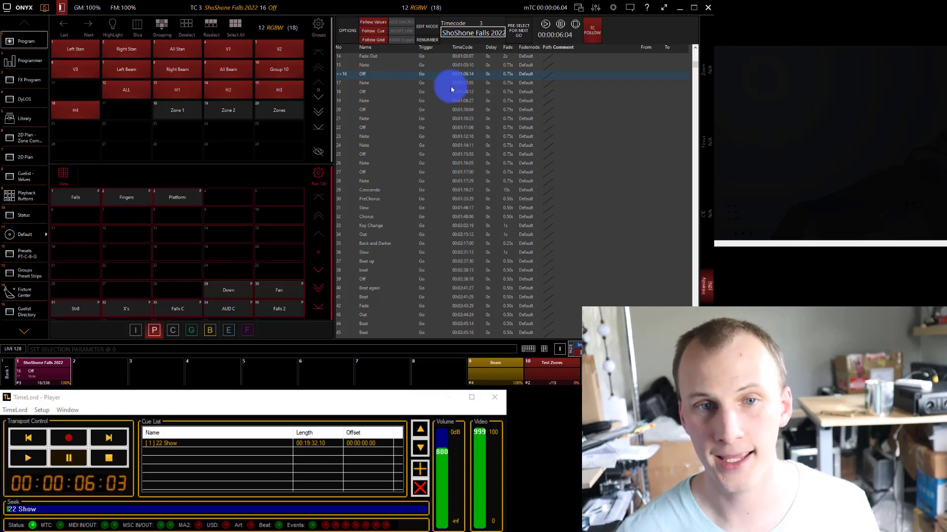
# Set up a recording of the programmed values to cues 16, 18 and 20 with the Merge and Cue Only options.
pyautogui.press('r')
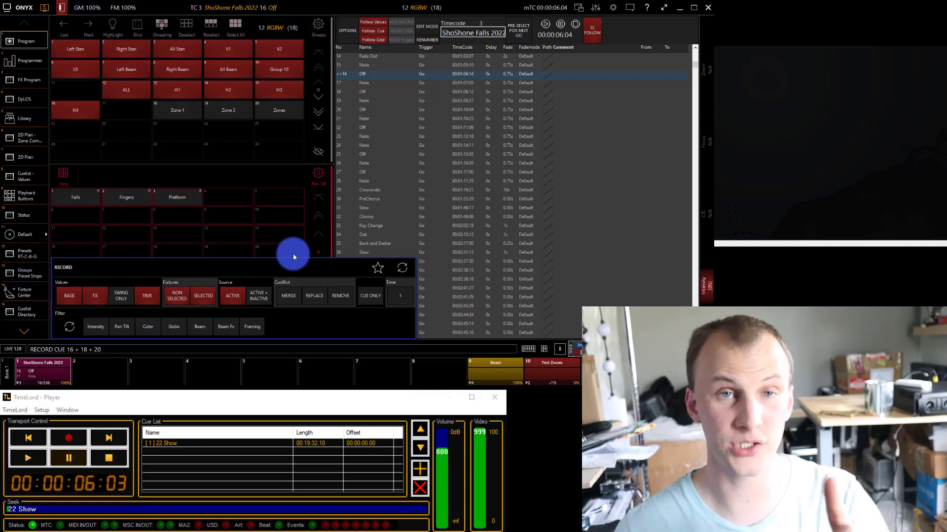
pyautogui.click(289, 291)
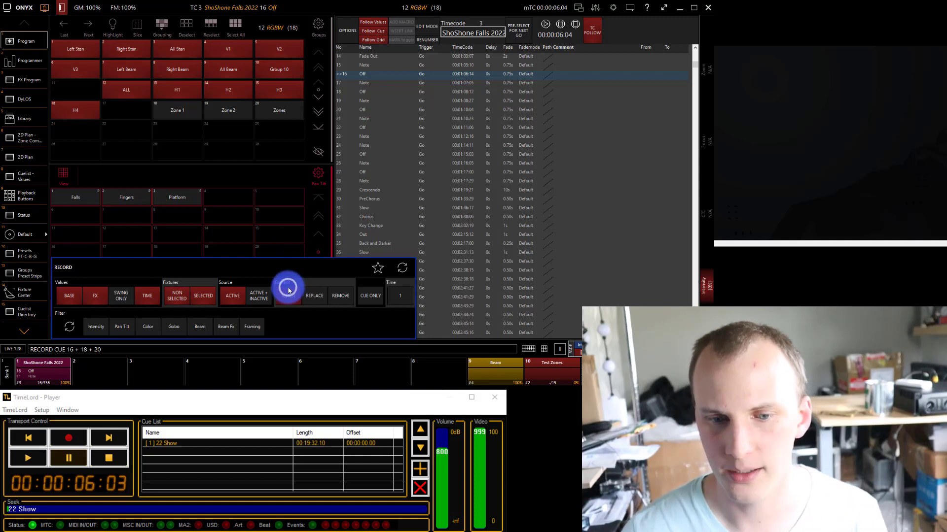
pyautogui.click(371, 295)
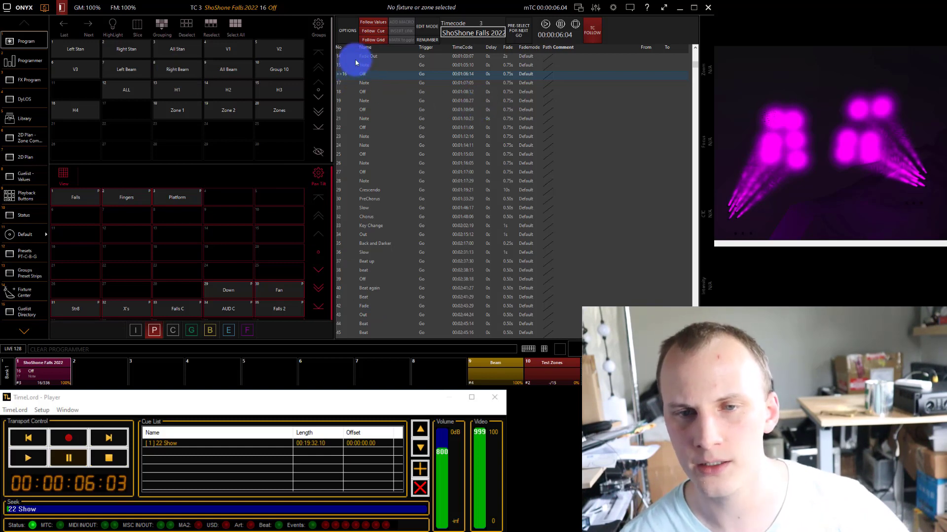
# Go through the alternating Note and Off cues from 15 to 20 in the cuelist.
pyautogui.click(370, 65)
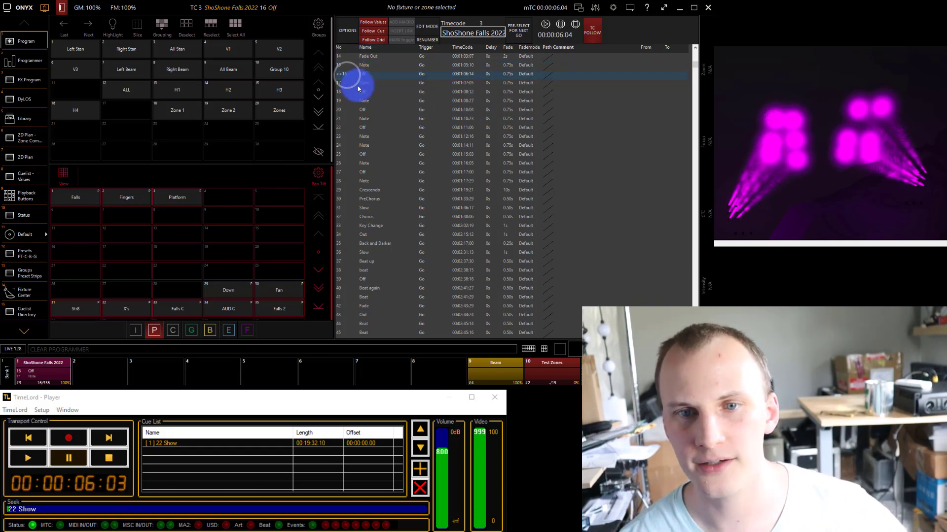
pyautogui.click(357, 84)
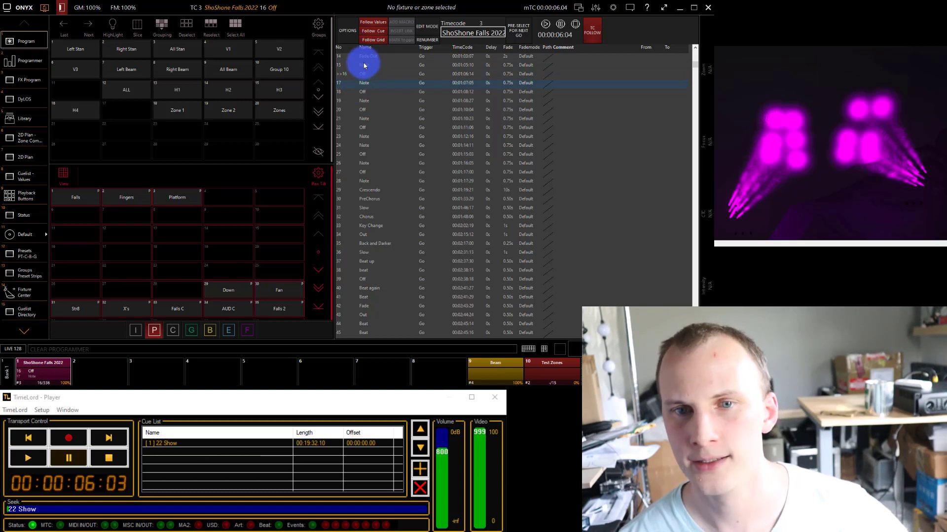
pyautogui.click(362, 63)
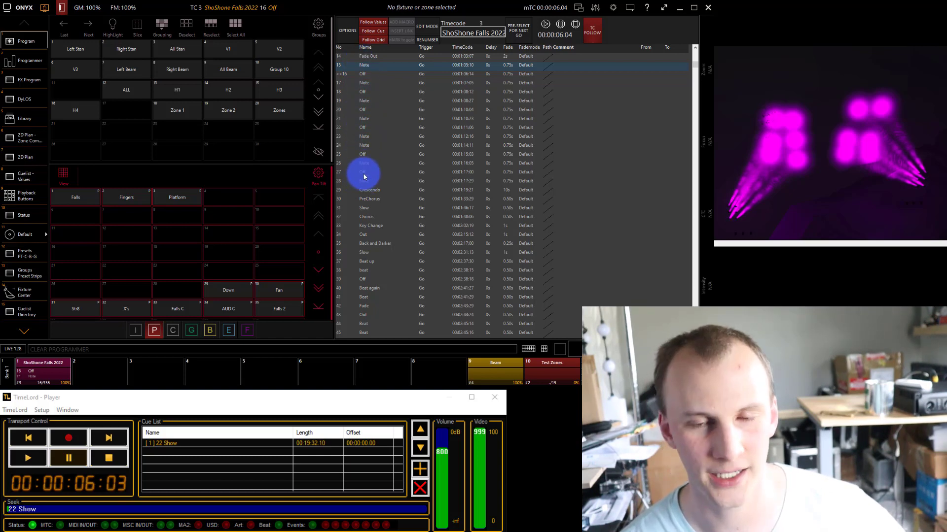
pyautogui.click(368, 74)
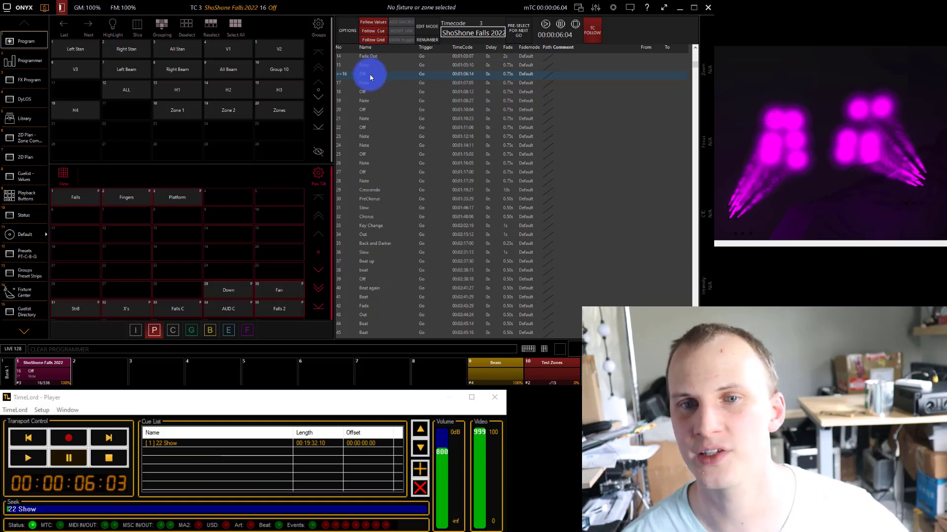
pyautogui.click(367, 83)
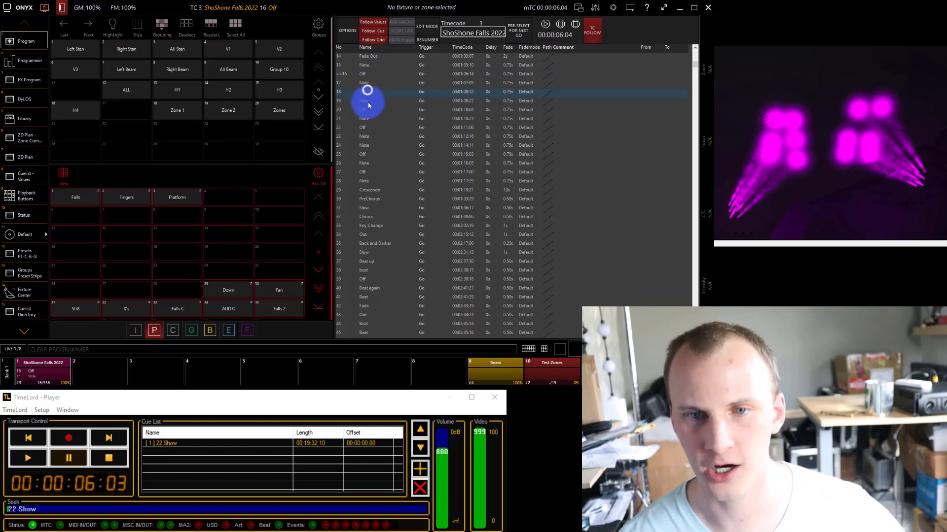
pyautogui.click(367, 101)
pyautogui.click(368, 109)
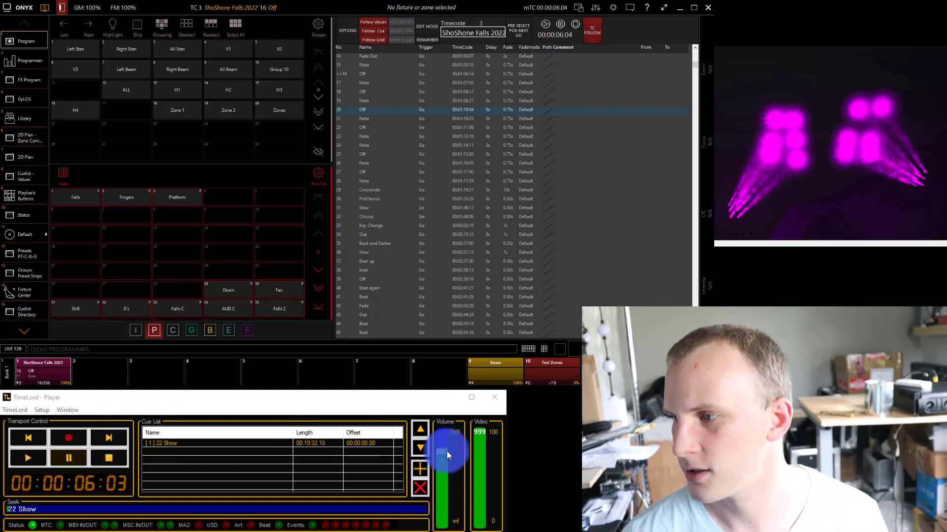
# Turn the TimeLord volume all the way down, play the show, seek to the Beat drops / Crash cue and pause there.
pyautogui.moveTo(447, 451); pyautogui.dragTo(446, 530)
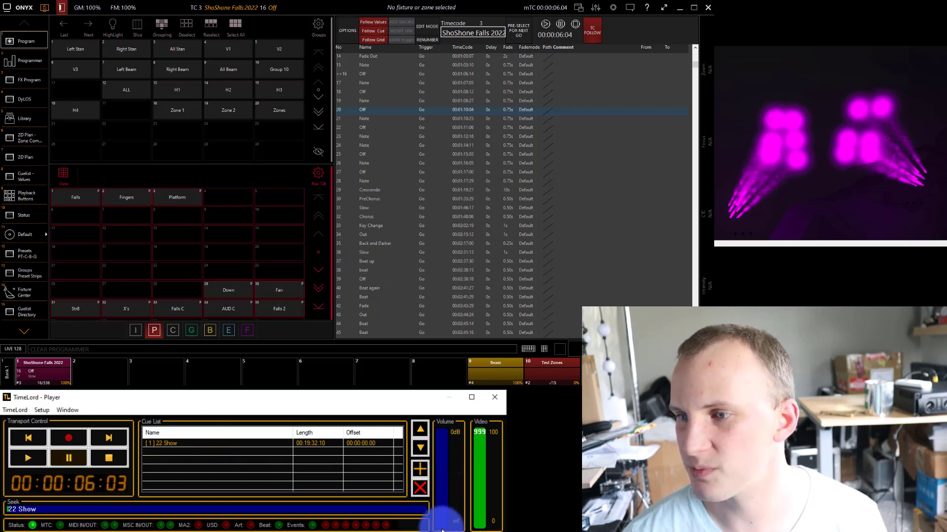
pyautogui.click(40, 451)
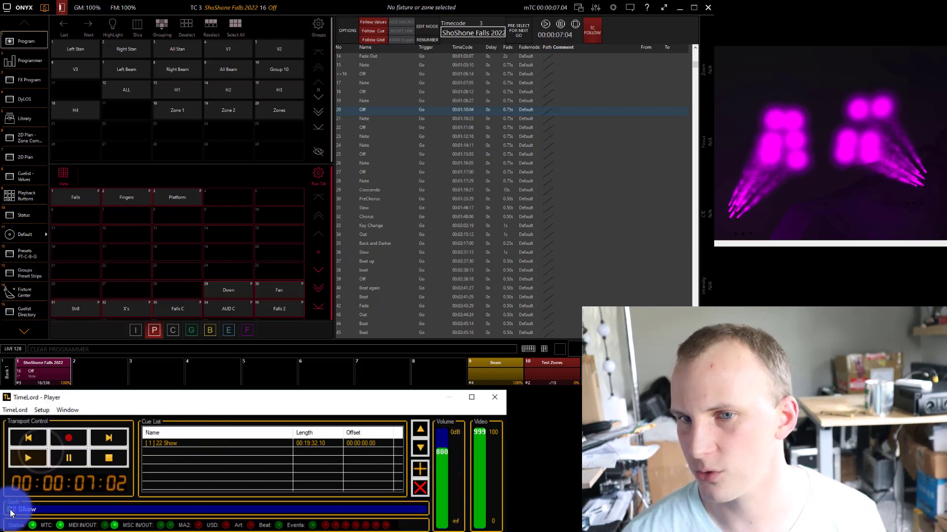
pyautogui.moveTo(10, 509); pyautogui.dragTo(66, 508)
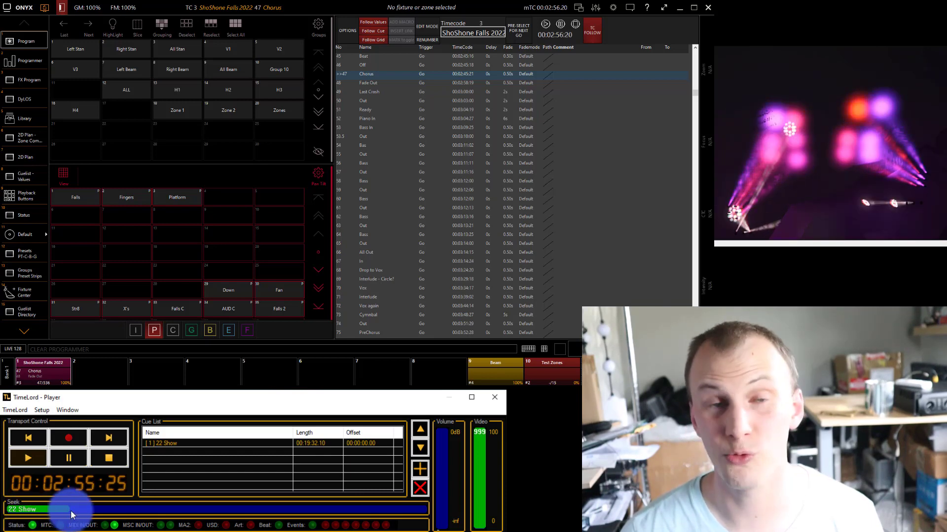
pyautogui.moveTo(70, 510); pyautogui.dragTo(87, 509)
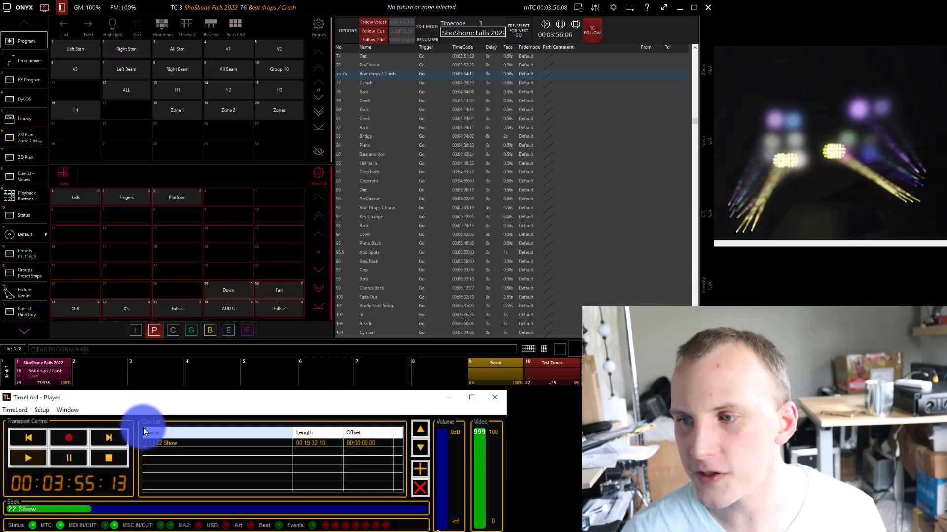
pyautogui.click(68, 458)
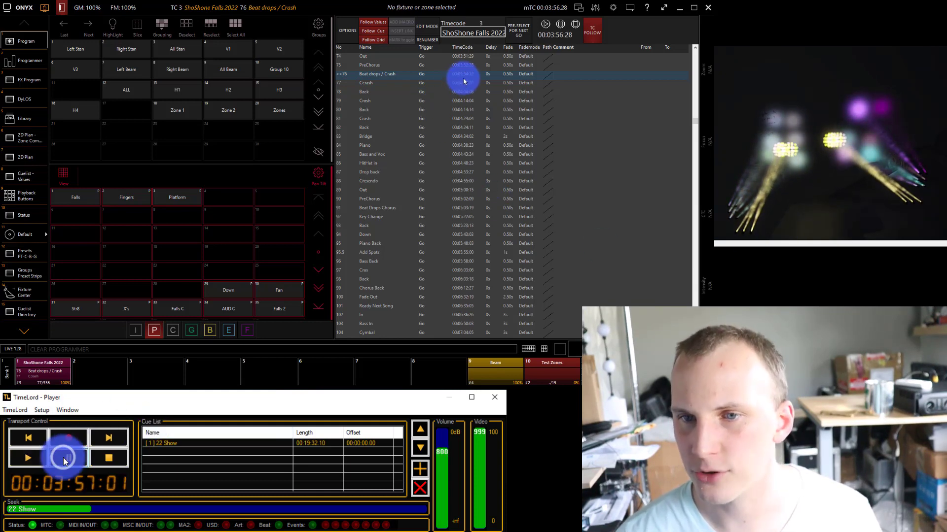
# Turn on the cuelist's edit mode and open the timecode of cue 76, Beat drops / Crash, for editing.
pyautogui.click(423, 22)
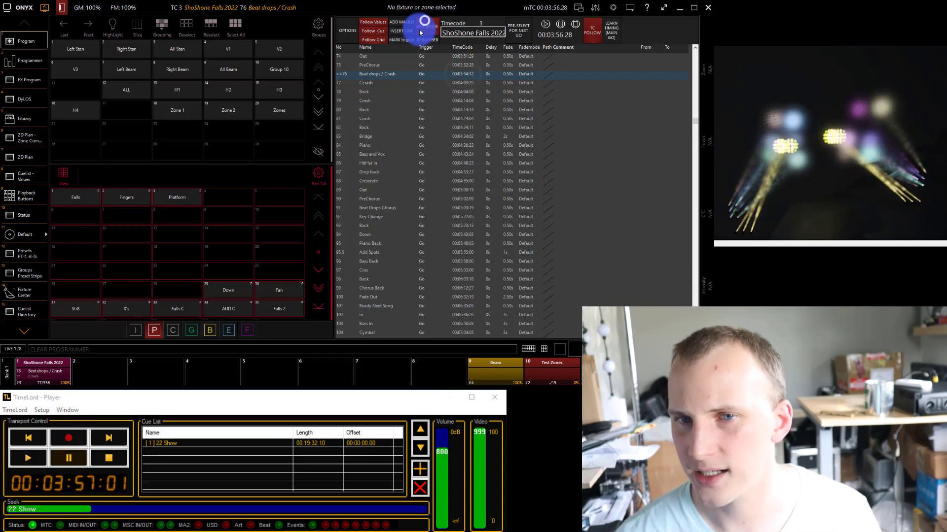
pyautogui.click(461, 74)
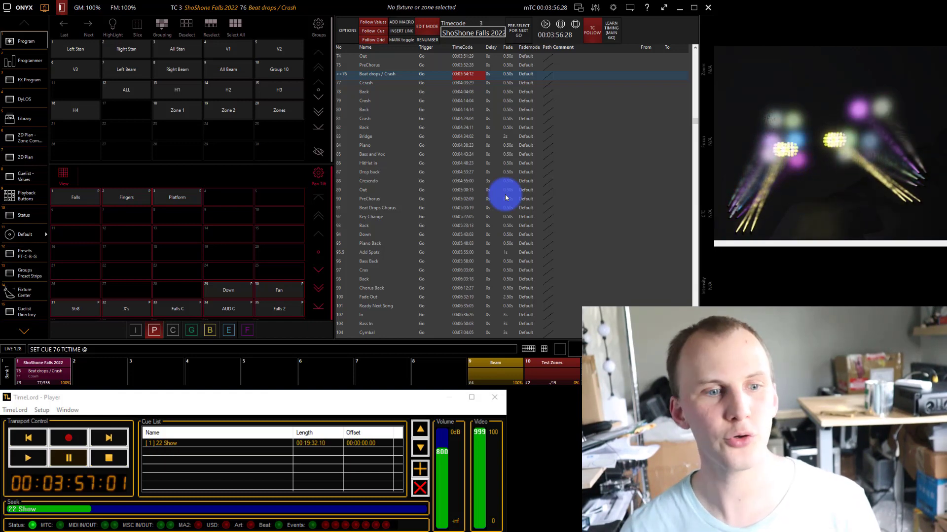
# Look through the intensity and color presets.
pyautogui.click(177, 324)
pyautogui.click(136, 329)
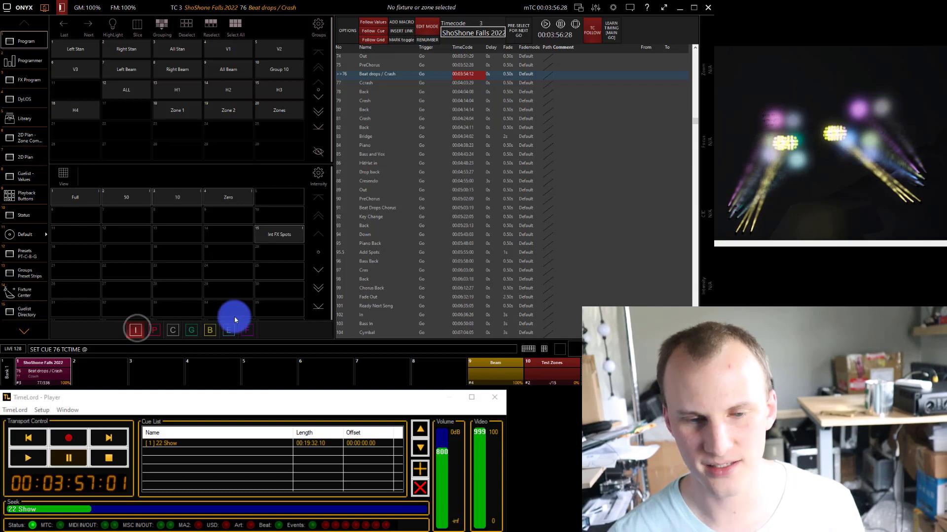
pyautogui.click(178, 330)
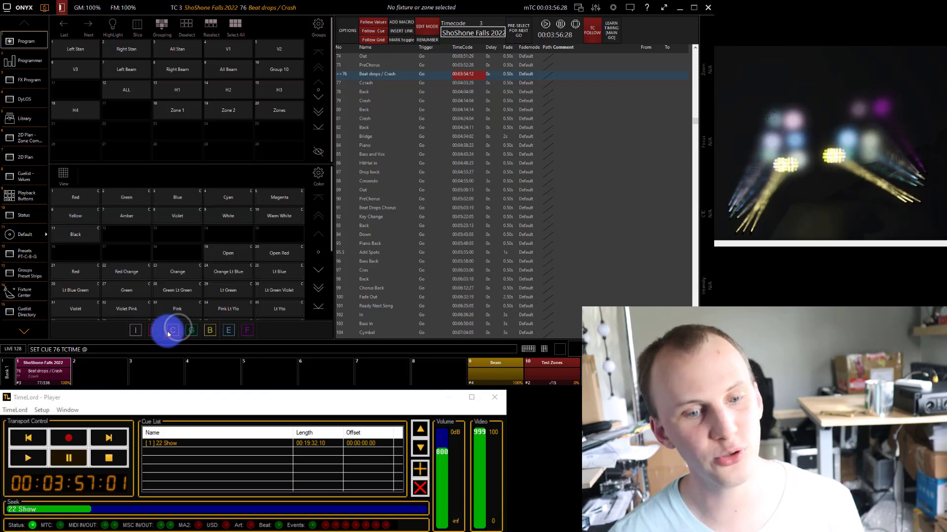
pyautogui.click(193, 331)
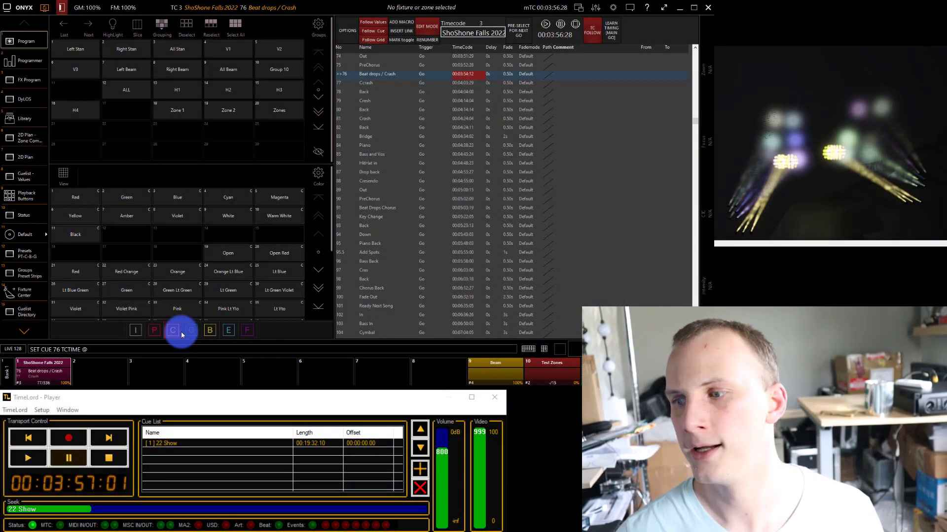
# Show the pan/tilt presets again and apply the Falls preset followed by the Fingers preset.
pyautogui.click(155, 329)
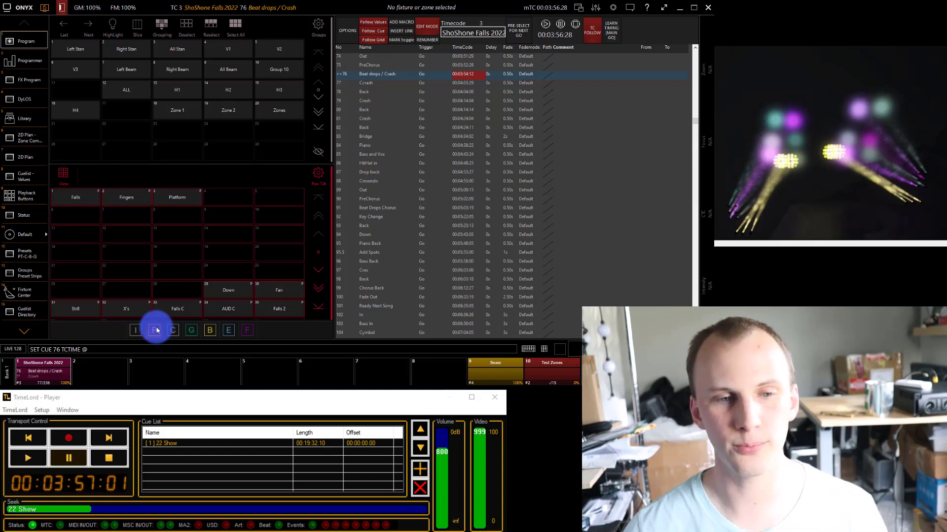
pyautogui.click(155, 331)
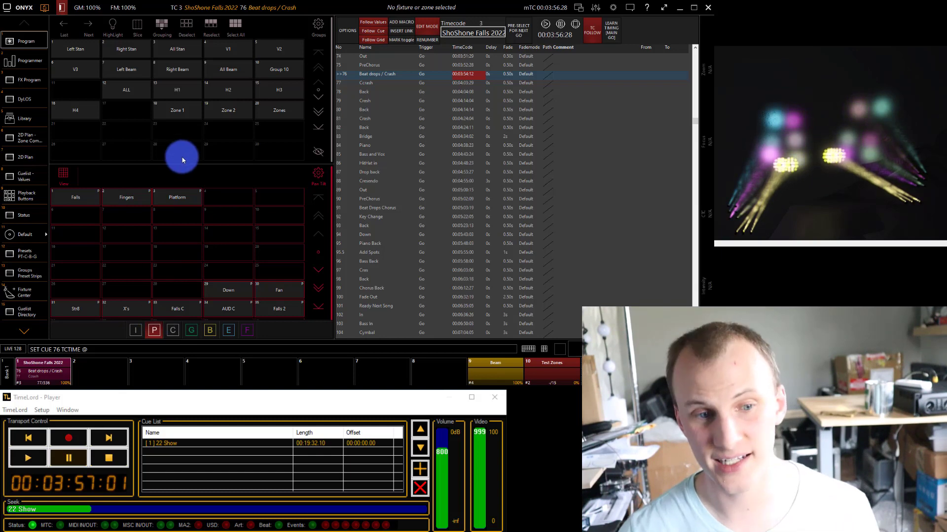
pyautogui.click(123, 201)
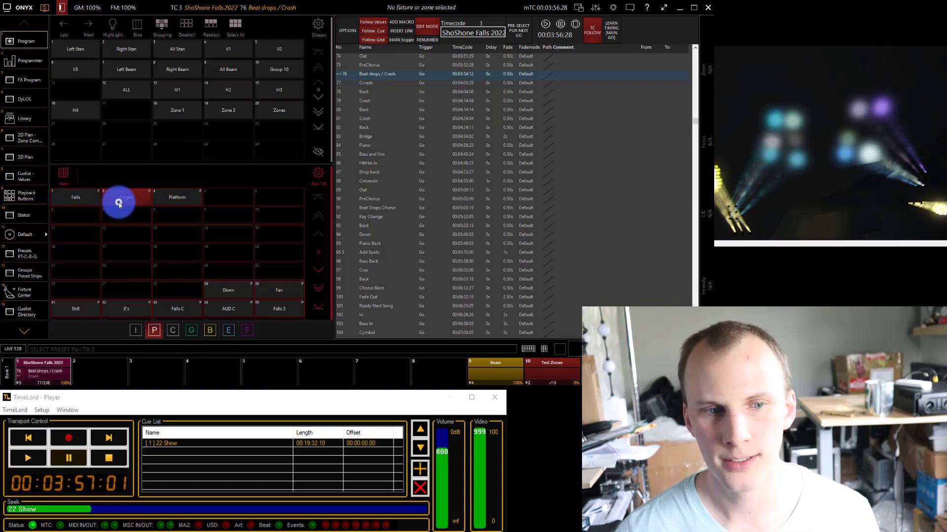
# Apply the Falls preset, show the DyLOS zones and bring zone 107's intensity to 100%.
pyautogui.click(90, 193)
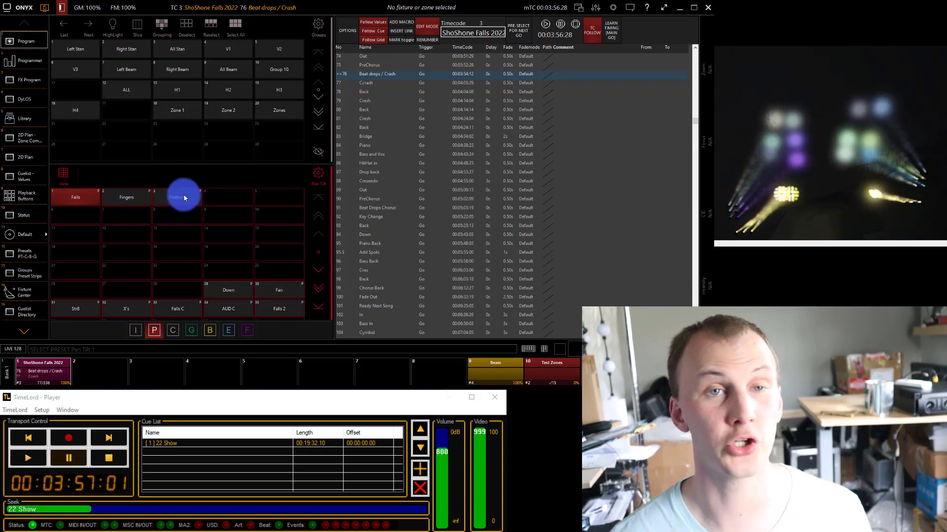
pyautogui.click(24, 99)
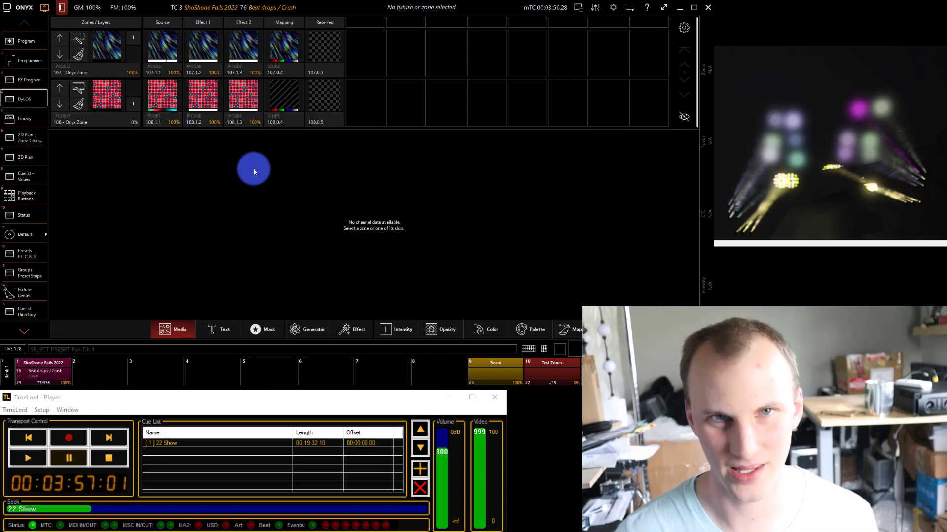
pyautogui.click(134, 43)
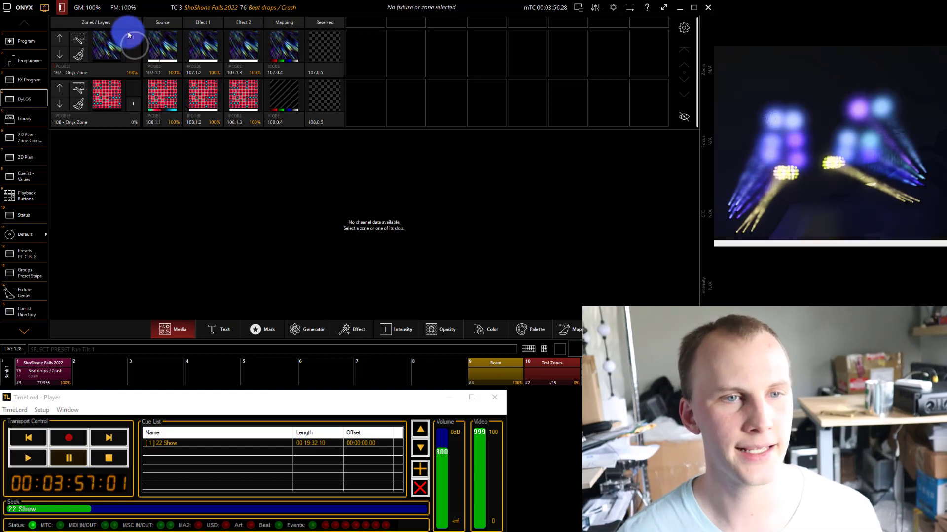
# Try Cool palettes 2, 3, 6 and 10 on zone 108's layer 1 source slot, and clear the programmer.
pyautogui.click(153, 112)
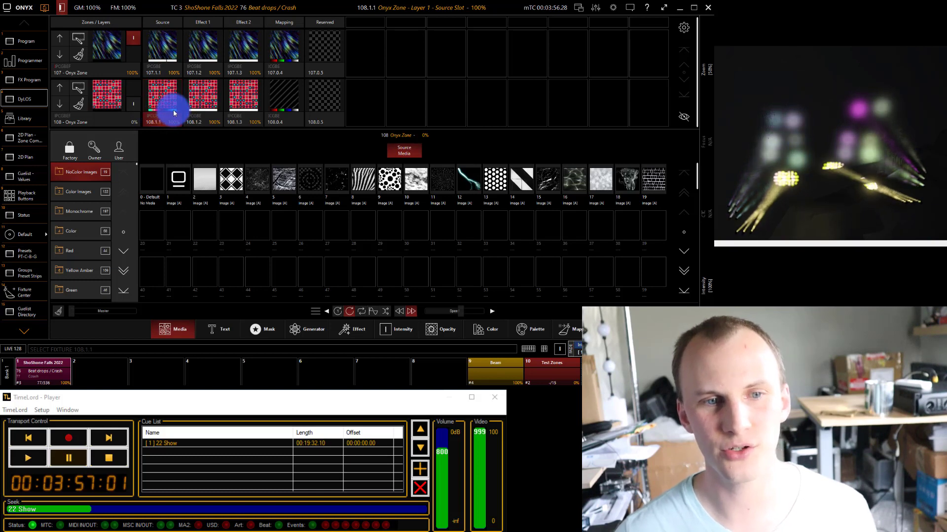
pyautogui.click(541, 345)
pyautogui.click(538, 330)
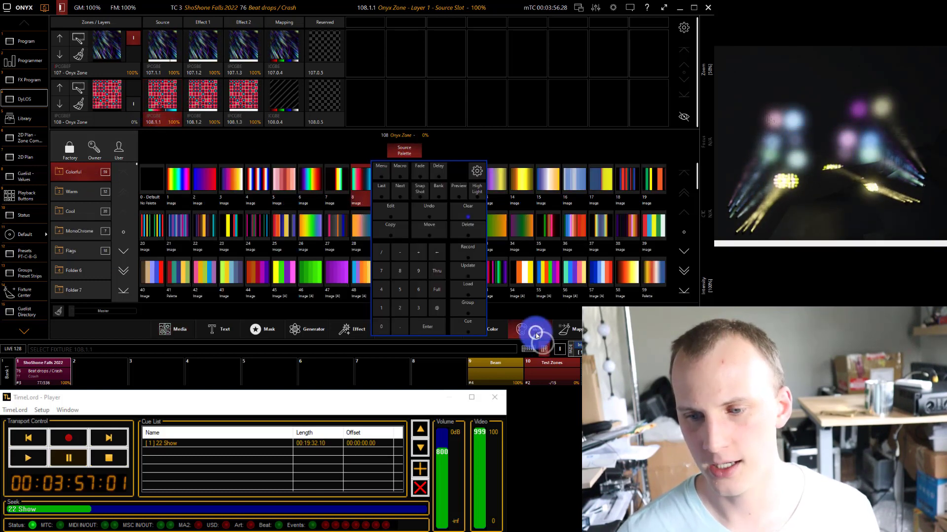
pyautogui.click(541, 346)
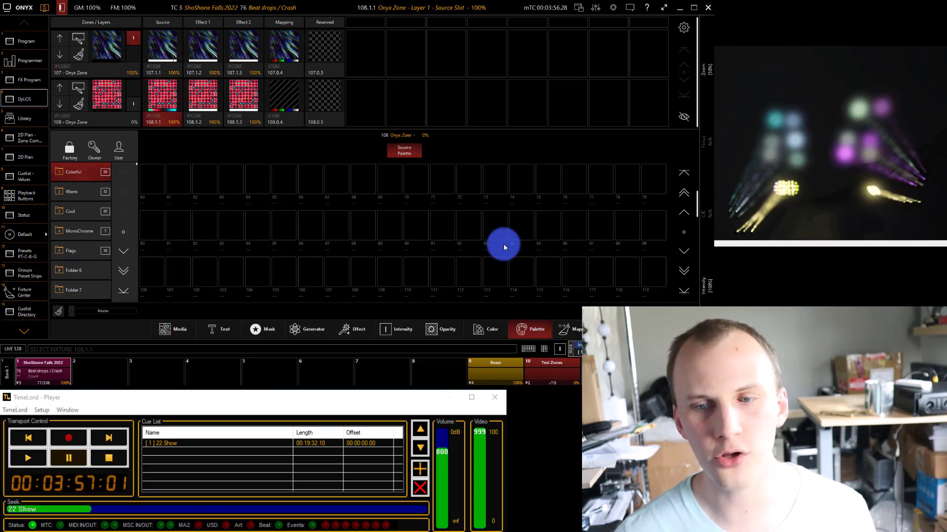
pyautogui.click(90, 209)
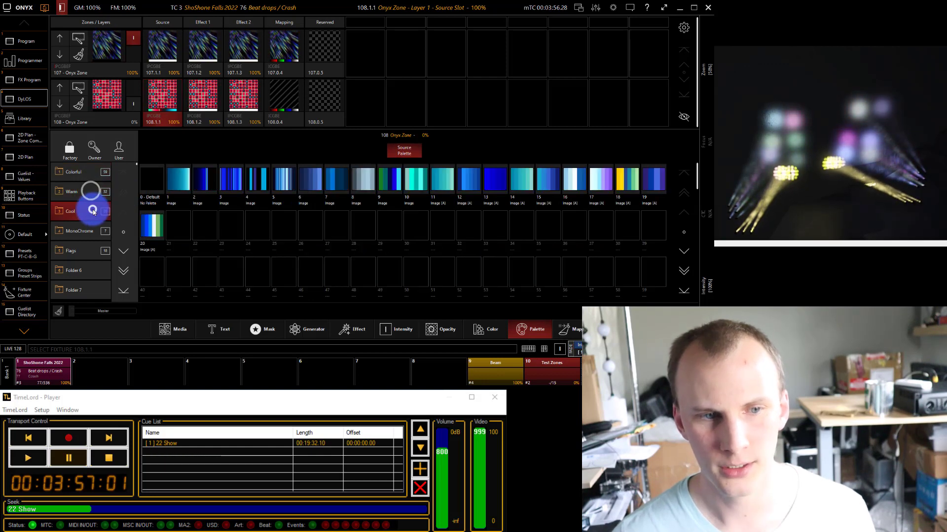
pyautogui.click(118, 147)
pyautogui.click(69, 149)
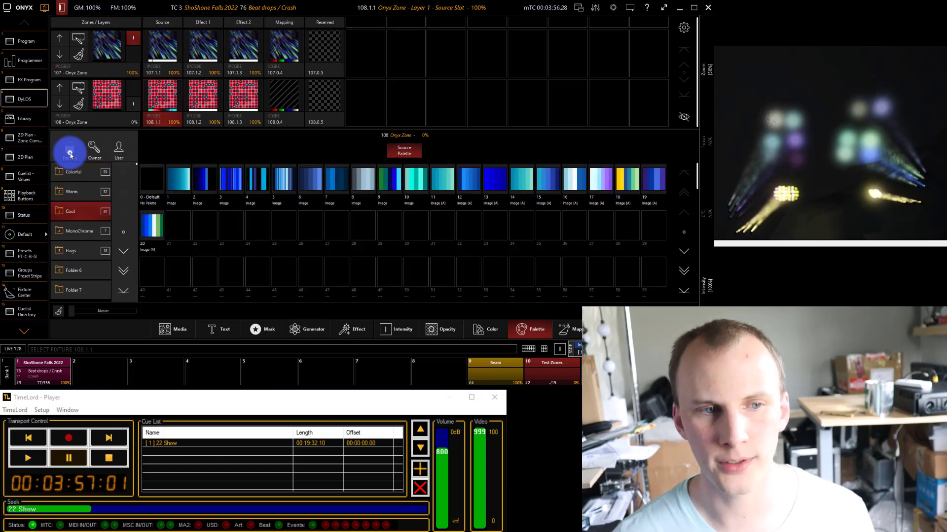
pyautogui.click(197, 183)
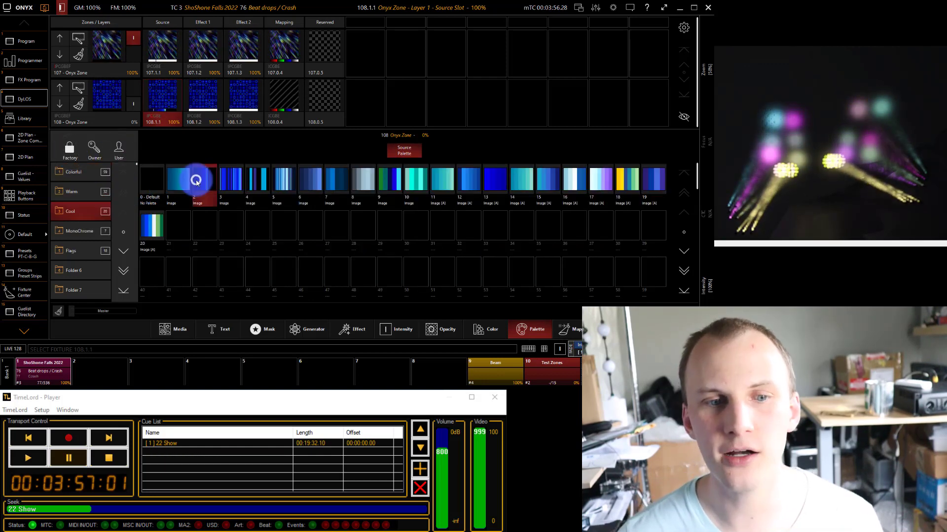
pyautogui.click(236, 180)
pyautogui.click(316, 181)
pyautogui.click(405, 183)
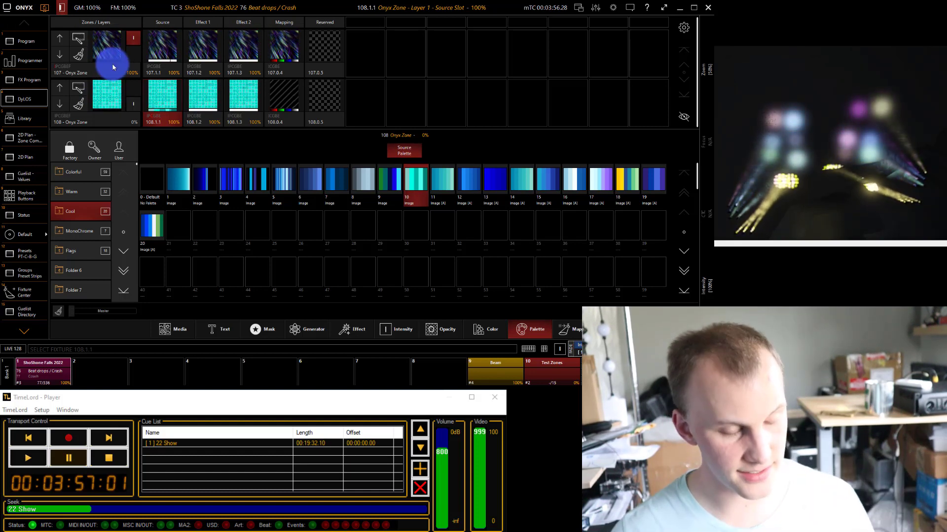
pyautogui.press('Escape')
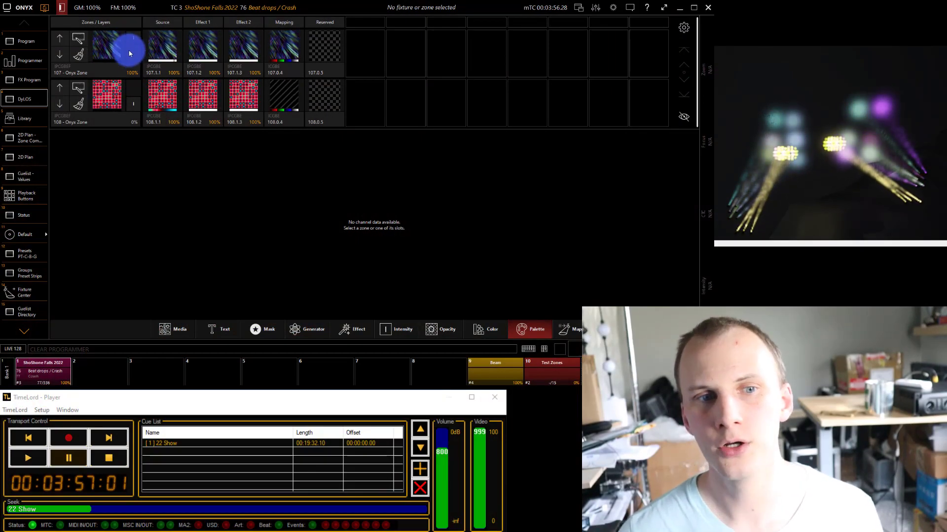
# Set zone 107's intensity to 100%, and take zone 108's intensity to 0% and back up to 100%.
pyautogui.moveTo(136, 37)
pyautogui.mouseDown()
pyautogui.moveTo(137, 74)
pyautogui.moveTo(128, 78)
pyautogui.moveTo(140, 28)
pyautogui.mouseUp()
pyautogui.moveTo(136, 87); pyautogui.dragTo(134, 127)
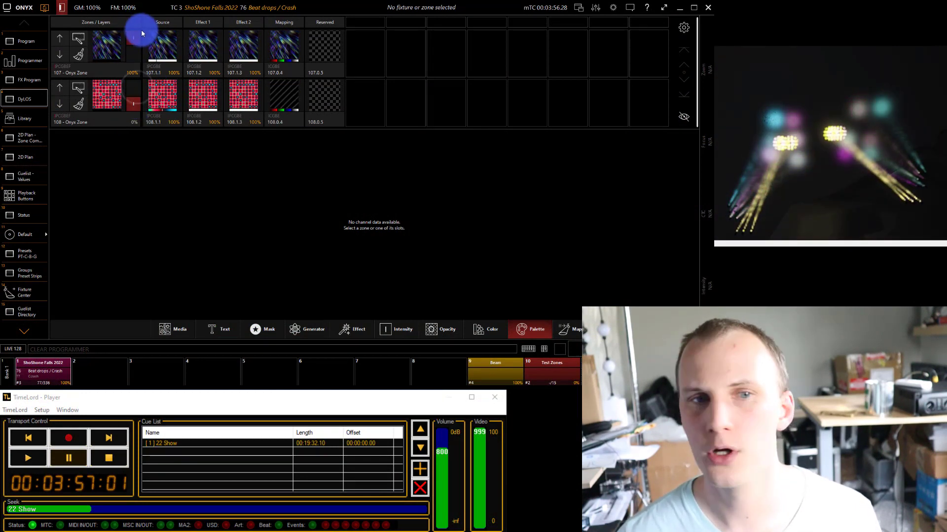
pyautogui.moveTo(138, 32)
pyautogui.mouseDown()
pyautogui.moveTo(129, 88)
pyautogui.moveTo(127, 21)
pyautogui.mouseUp()
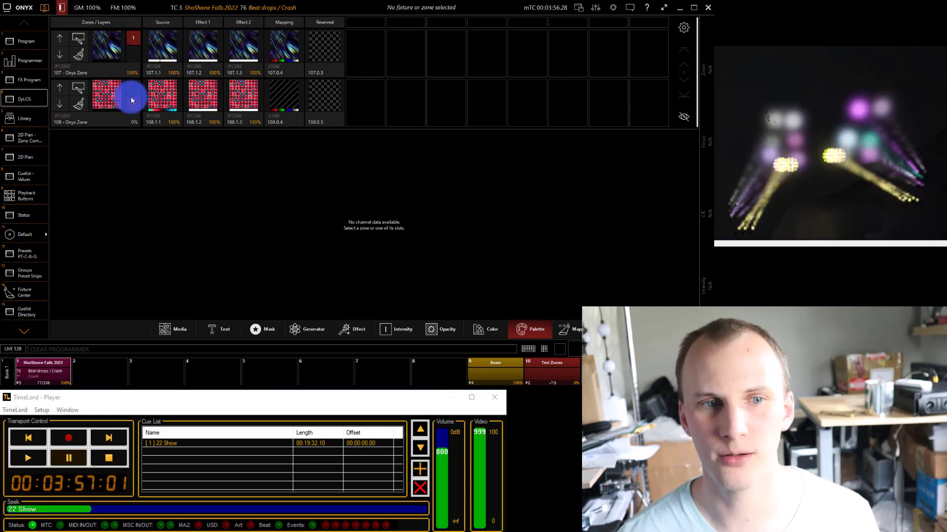
pyautogui.moveTo(132, 100); pyautogui.dragTo(135, 51)
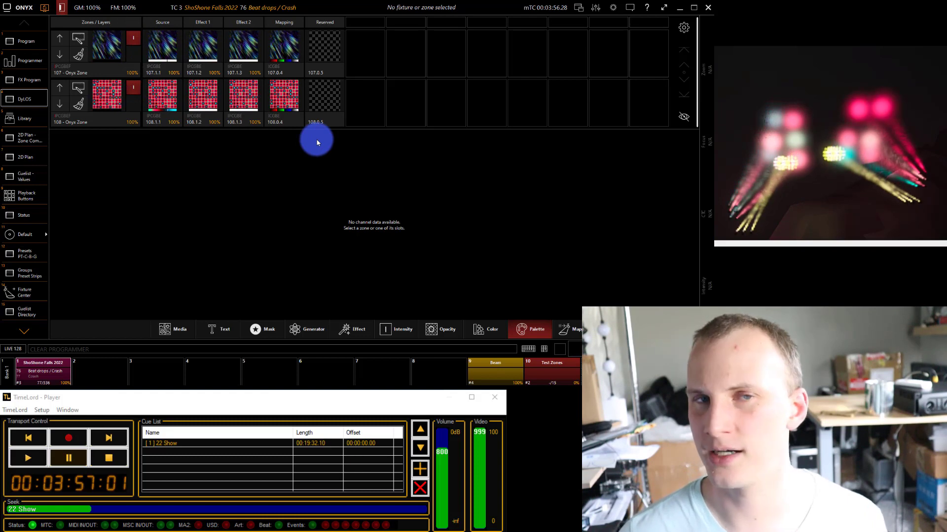
pyautogui.click(319, 155)
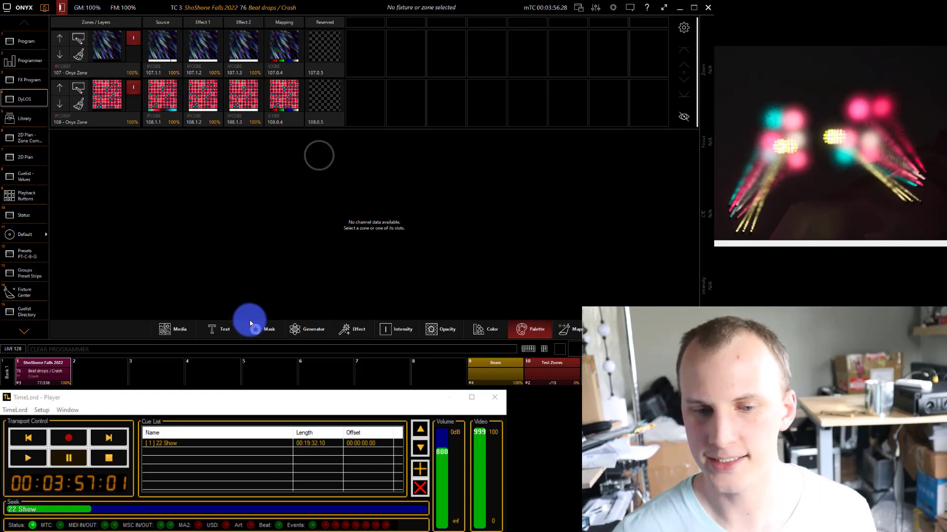
# Apply generator 7 from the 2D Shapes folder to zone 107 and set the zone's opacity to 0%.
pyautogui.click(103, 67)
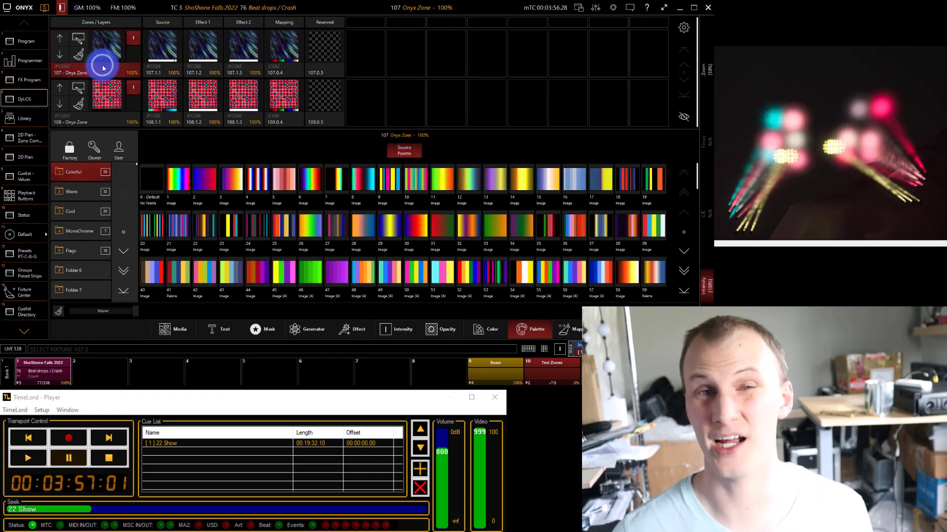
pyautogui.click(307, 330)
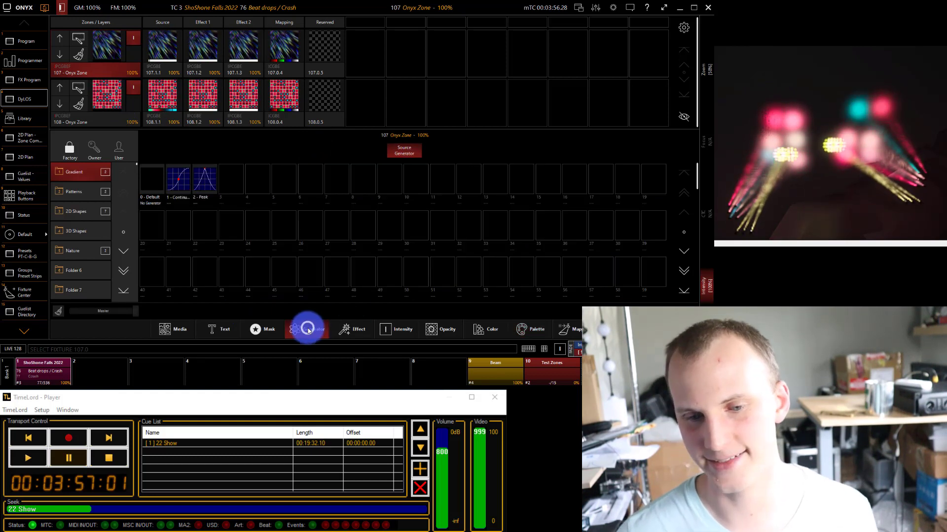
pyautogui.click(89, 190)
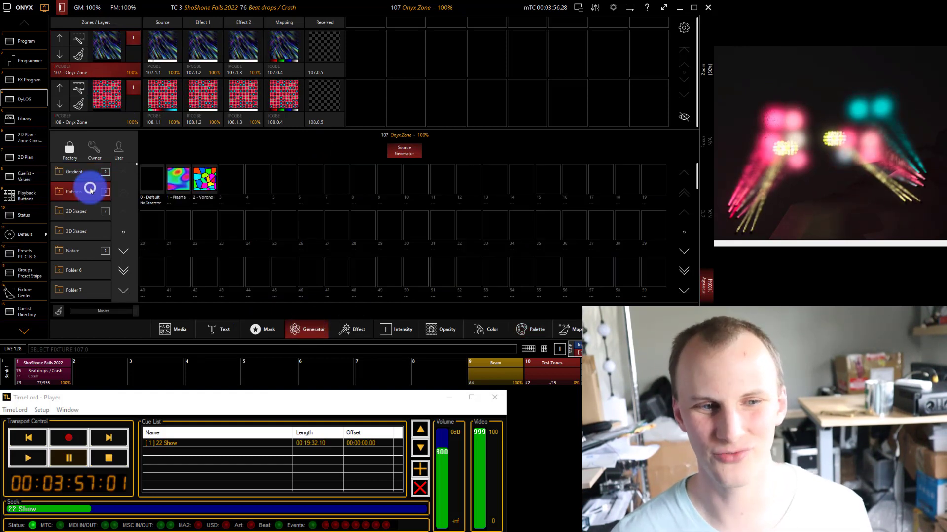
pyautogui.click(92, 210)
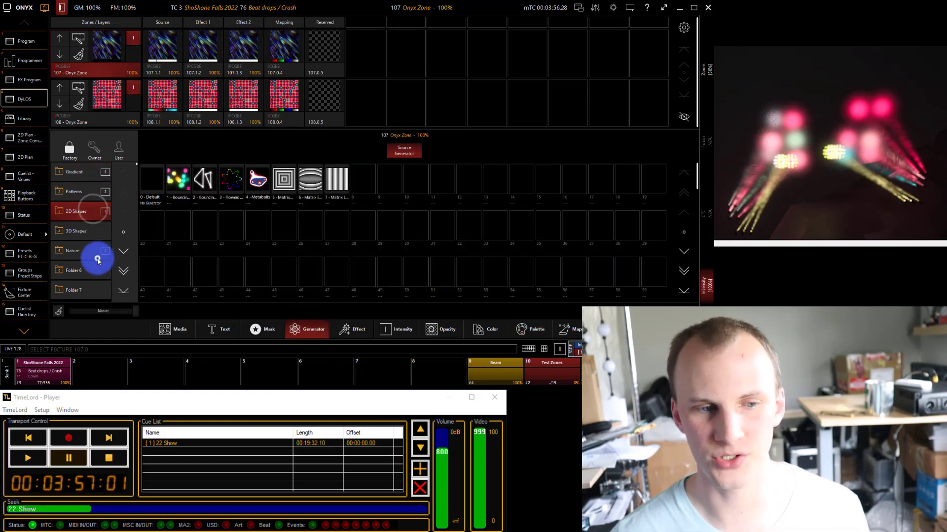
pyautogui.click(98, 260)
pyautogui.click(85, 213)
pyautogui.click(339, 187)
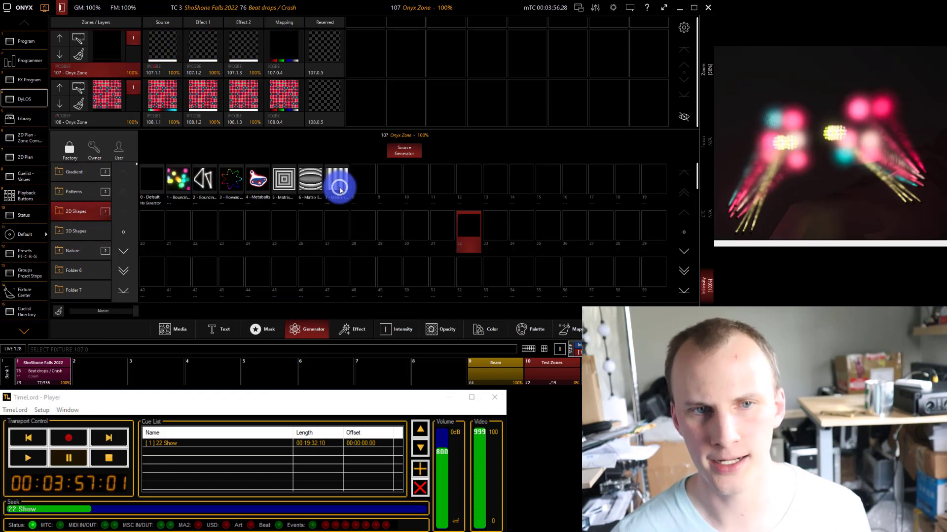
pyautogui.click(334, 183)
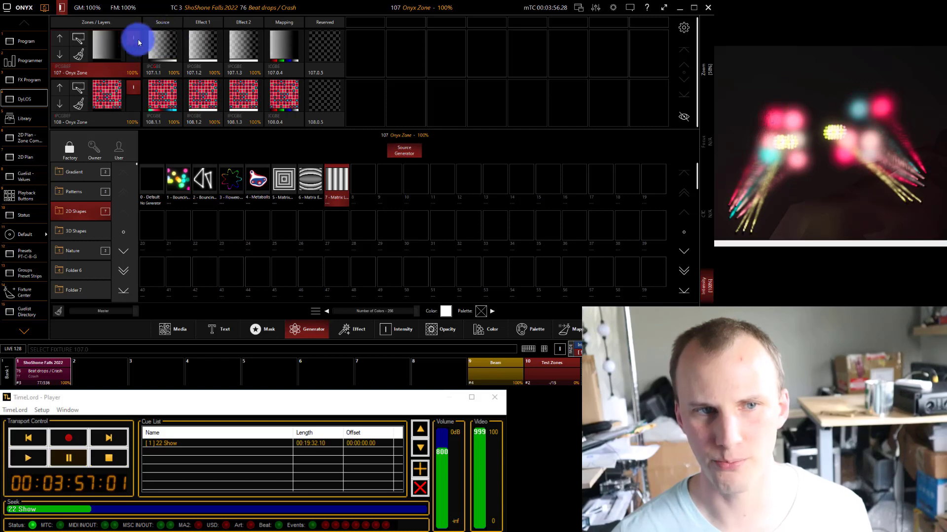
pyautogui.click(427, 329)
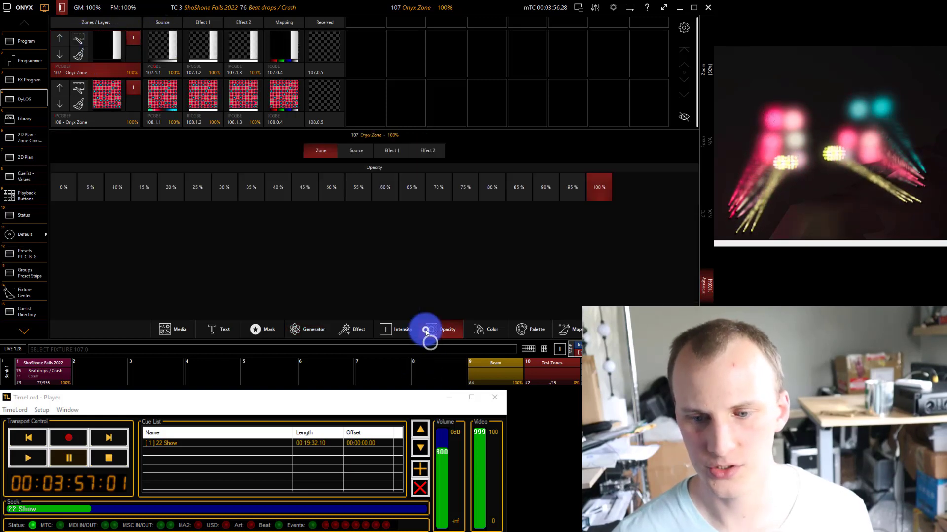
pyautogui.click(62, 187)
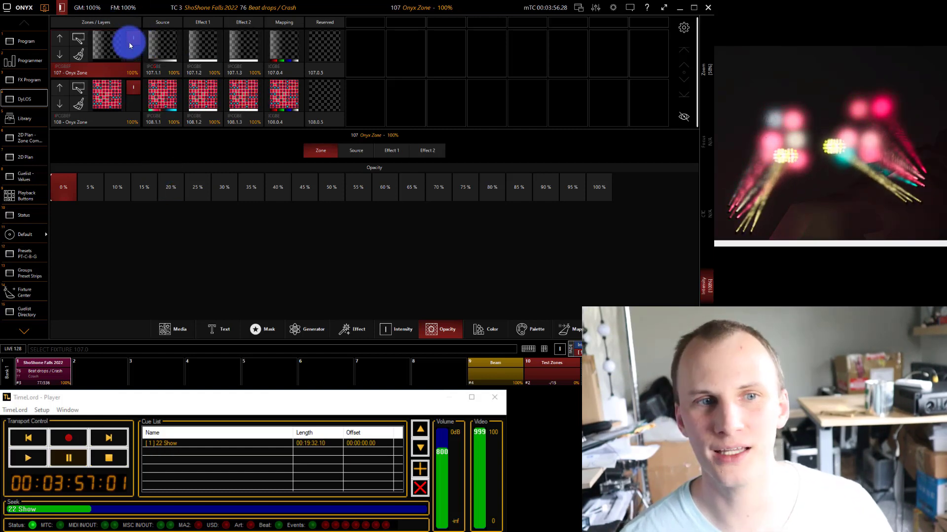
# Fade zones 107 and 108 to compare their blending, ending with zone 107 at 100% and zone 108 at 0% intensity.
pyautogui.moveTo(134, 87); pyautogui.dragTo(133, 147)
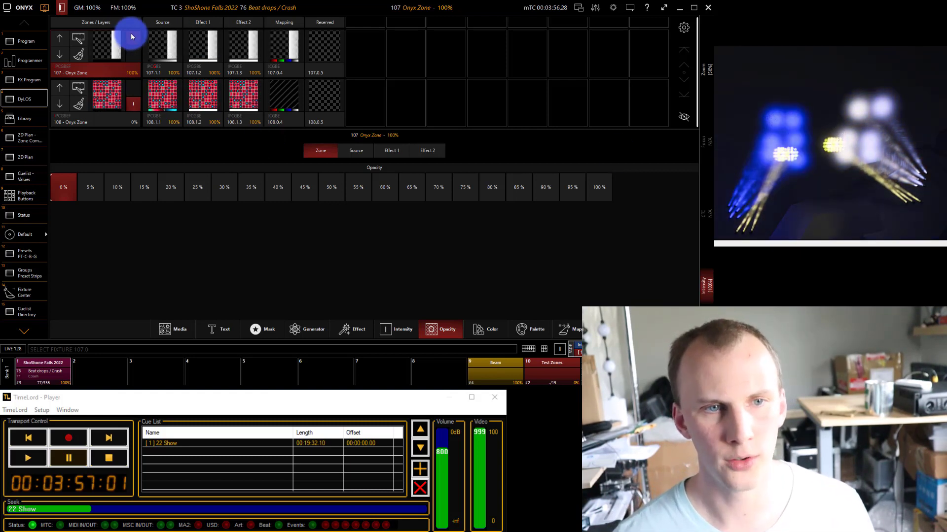
pyautogui.moveTo(132, 37); pyautogui.dragTo(133, 67)
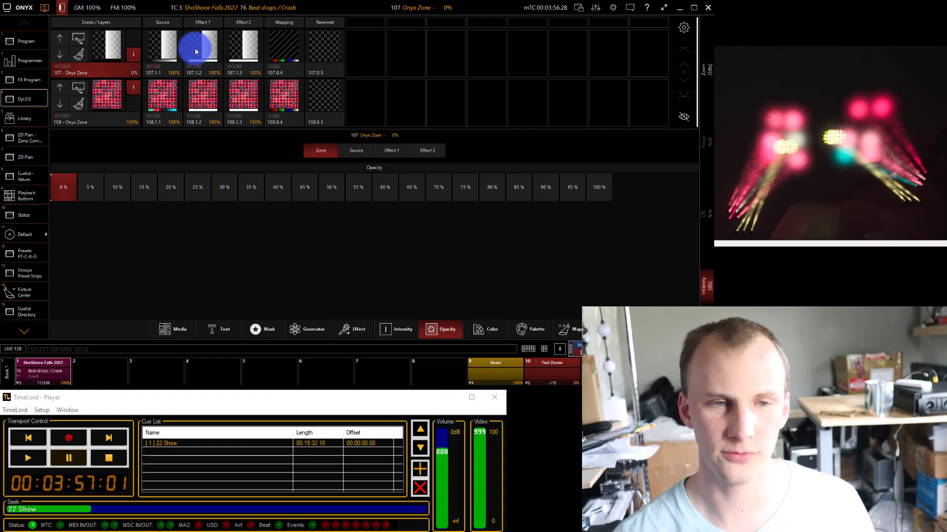
pyautogui.moveTo(127, 91); pyautogui.dragTo(140, 135)
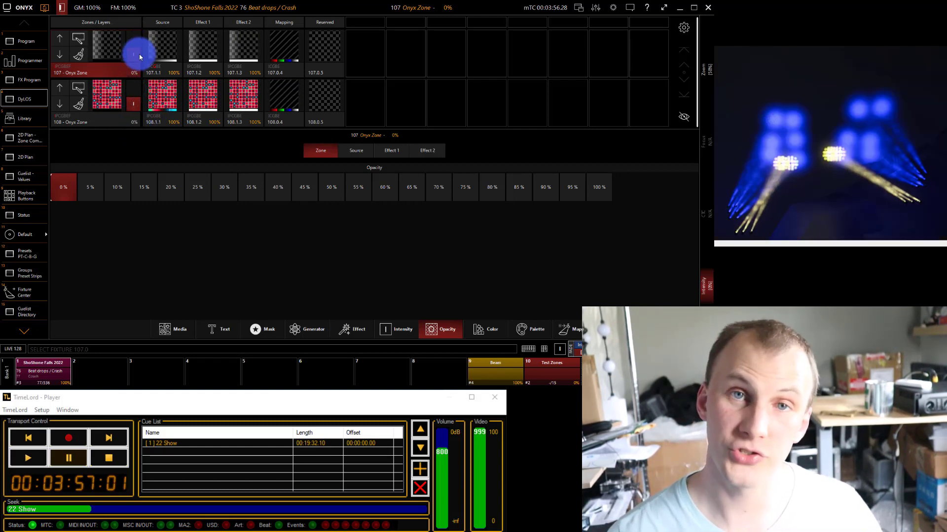
pyautogui.moveTo(138, 55); pyautogui.dragTo(130, 25)
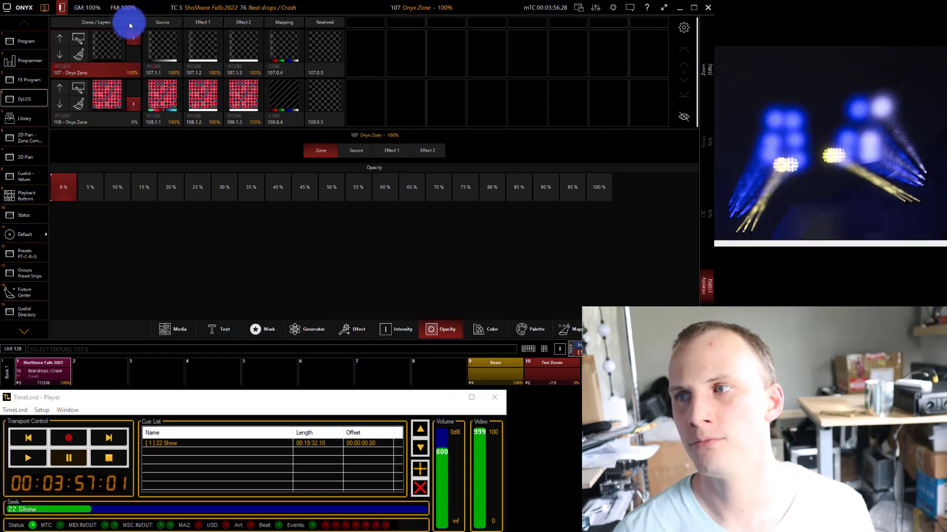